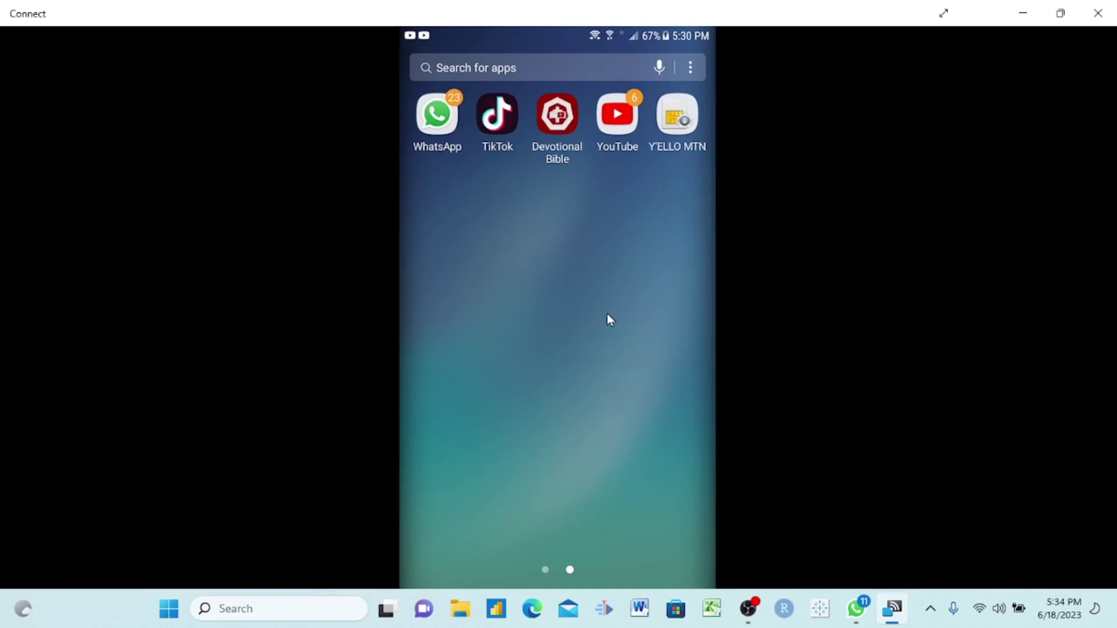
Open the onpassive.com link shared in WhatsApp's Nyusemo Tech 1 group and start free registration.
left_click(450, 142)
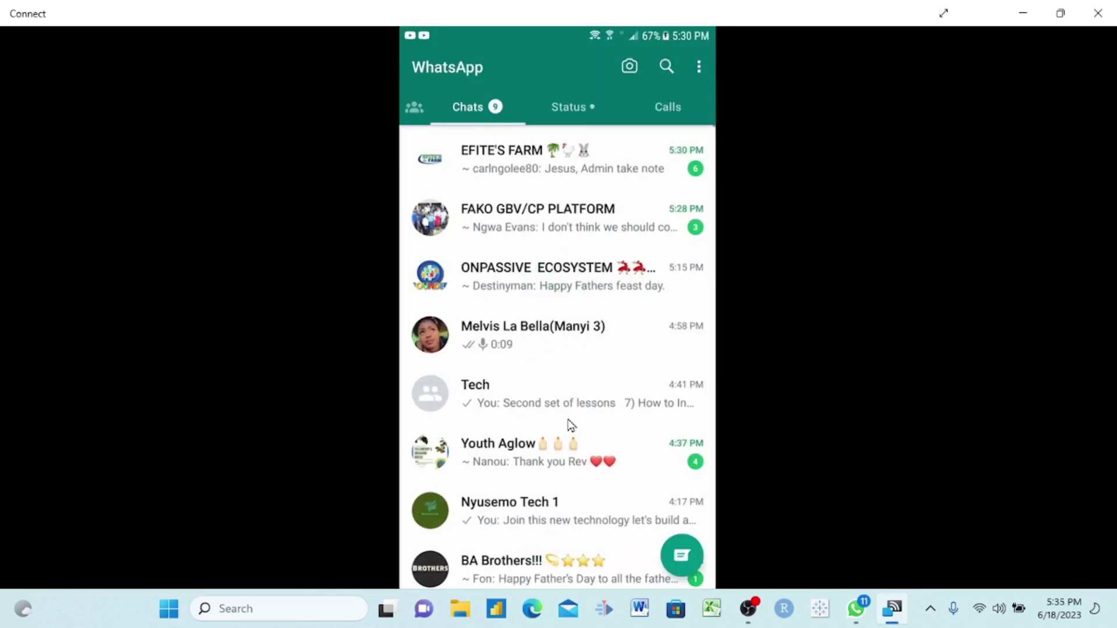
scroll(571, 426, "down", 3)
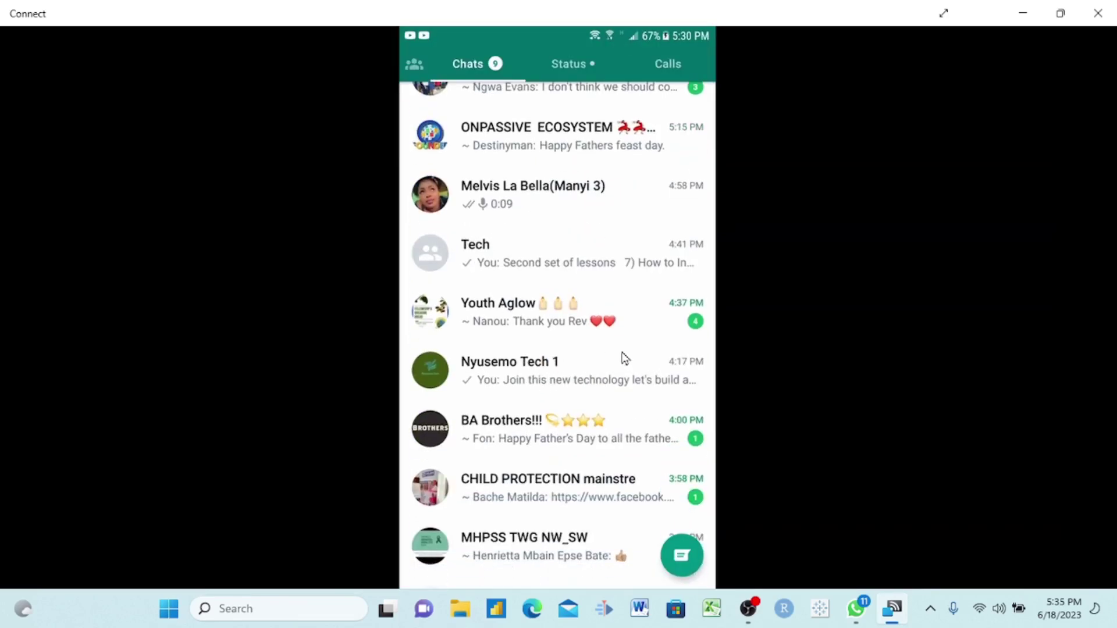
left_click(582, 345)
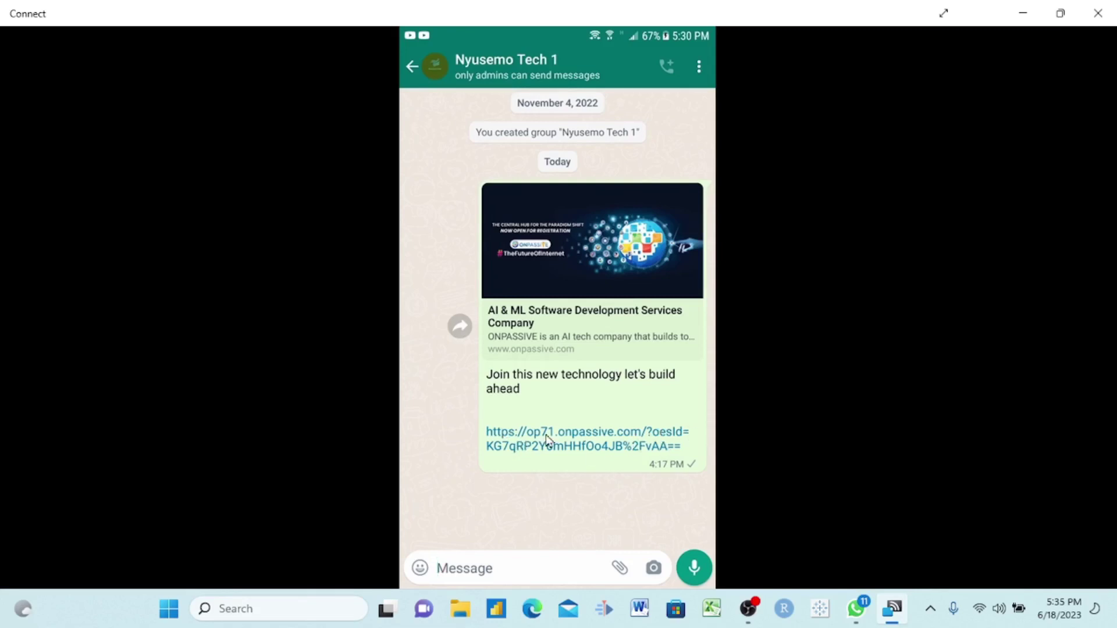
left_click(584, 445)
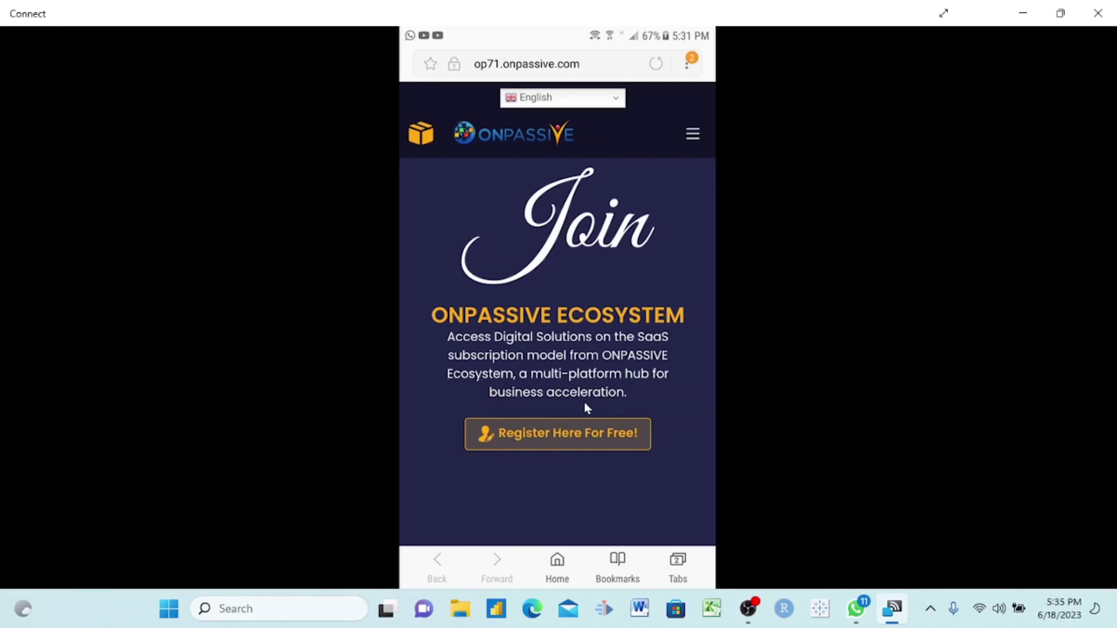
left_click(544, 430)
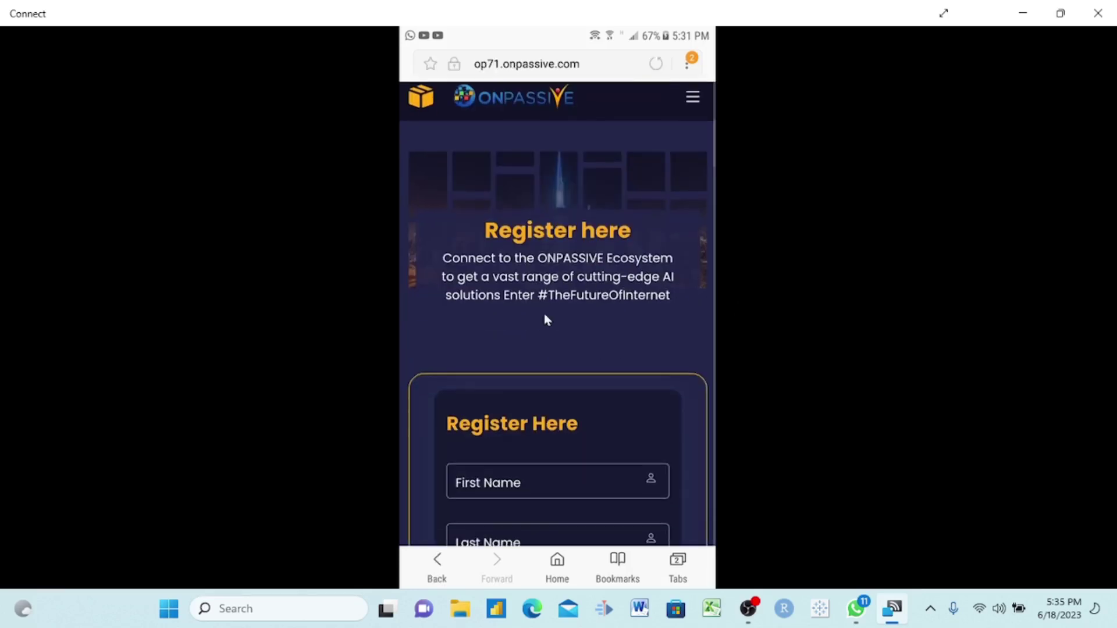
Scroll down to the blank Register Here form with its name, O-Mail, email and password fields.
scroll(545, 319, "down", 5)
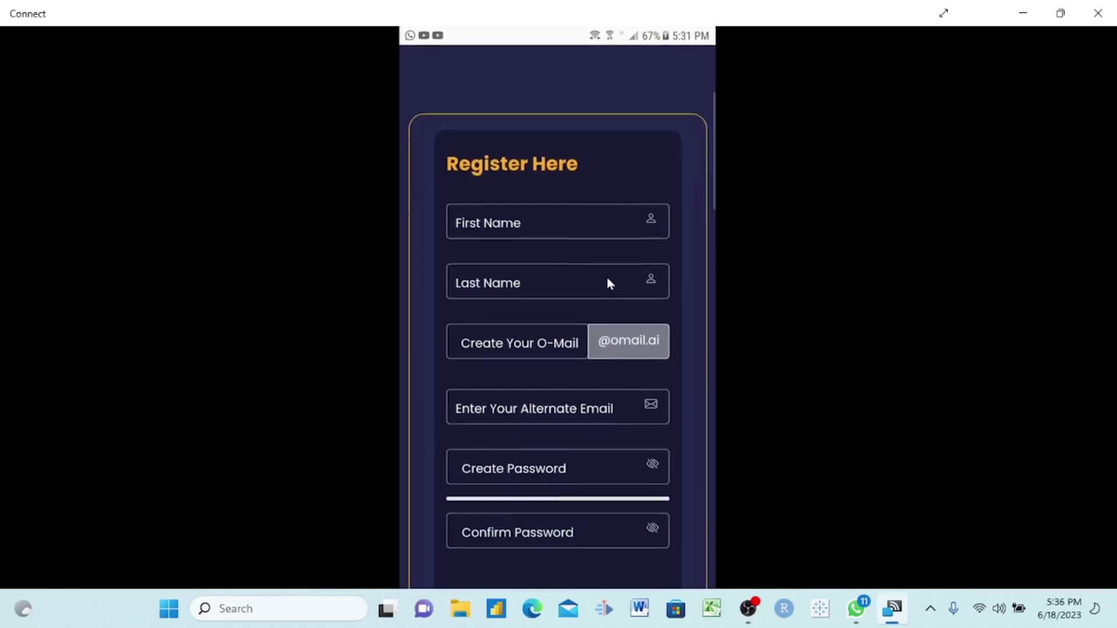
scroll(571, 249, "up", 3)
scroll(588, 209, "down", 1)
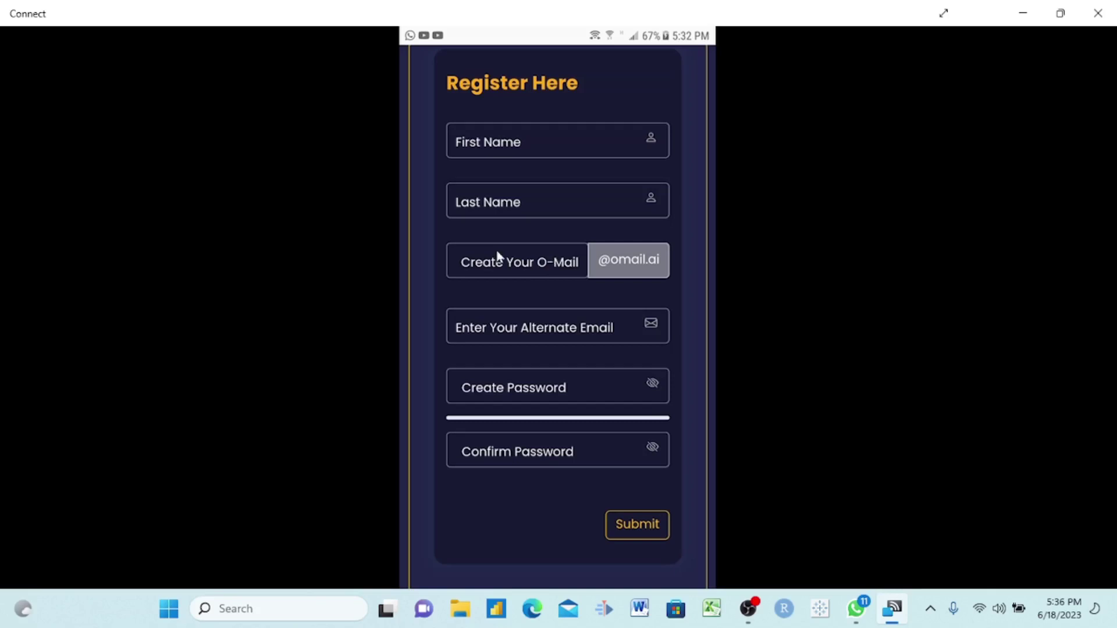
scroll(516, 214, "down", 1)
scroll(518, 254, "down", 1)
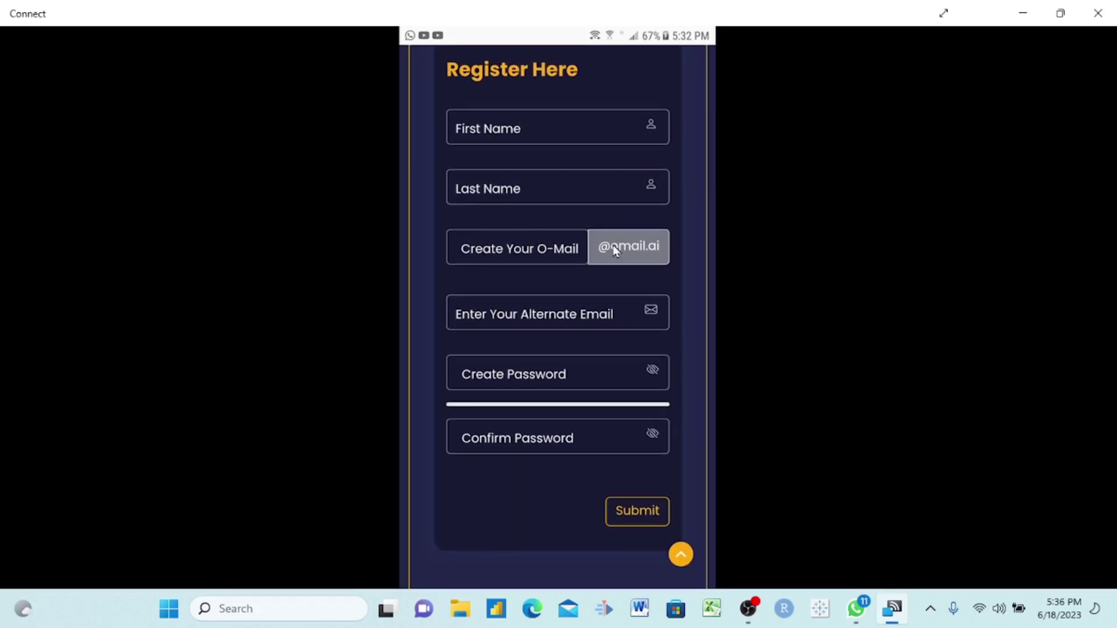
Type 'Join' into the Create Your O-Mail field.
left_click(491, 256)
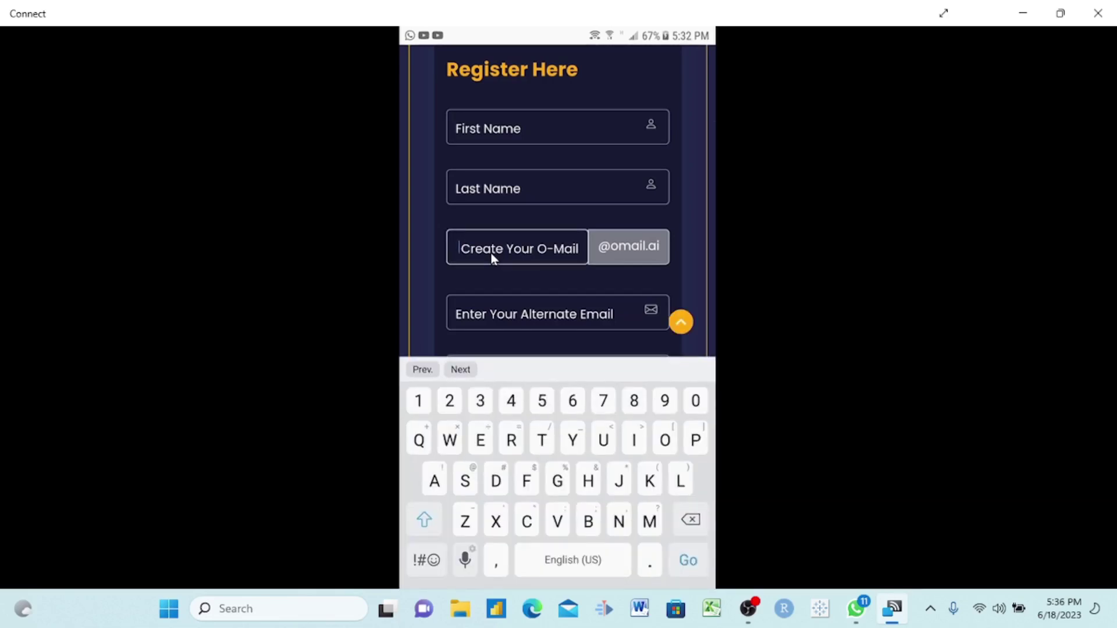
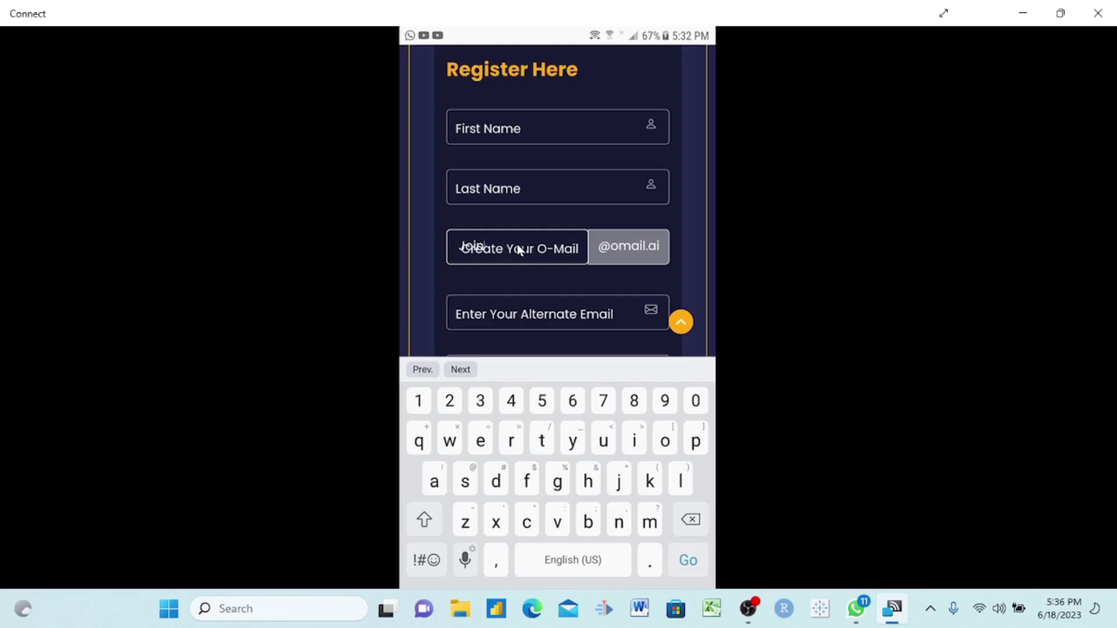
scroll(519, 250, "down", 2)
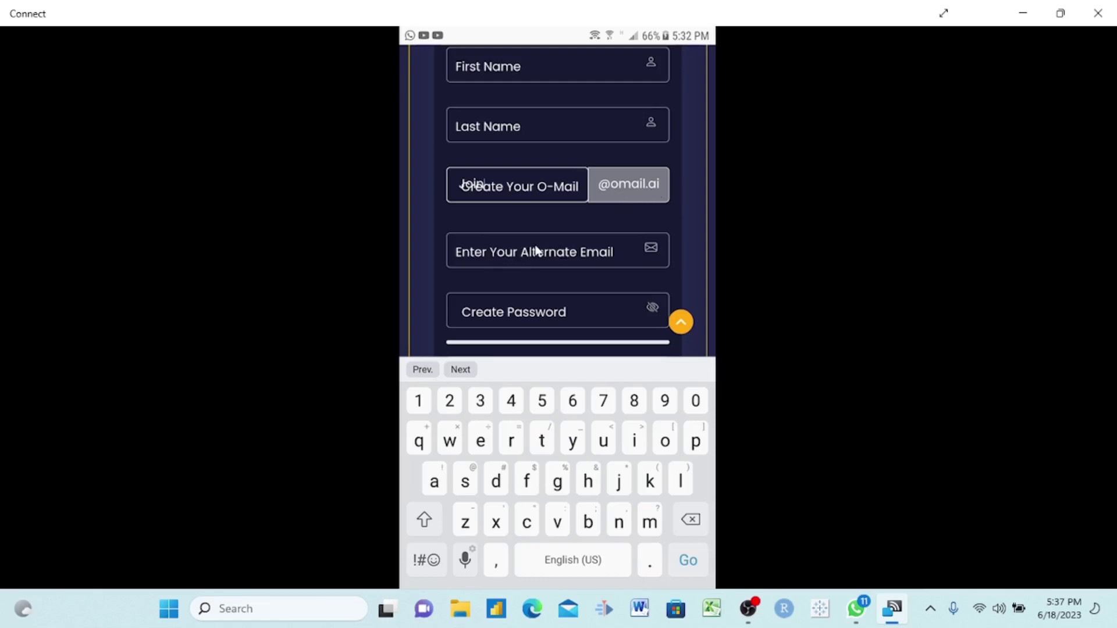
scroll(536, 250, "down", 1)
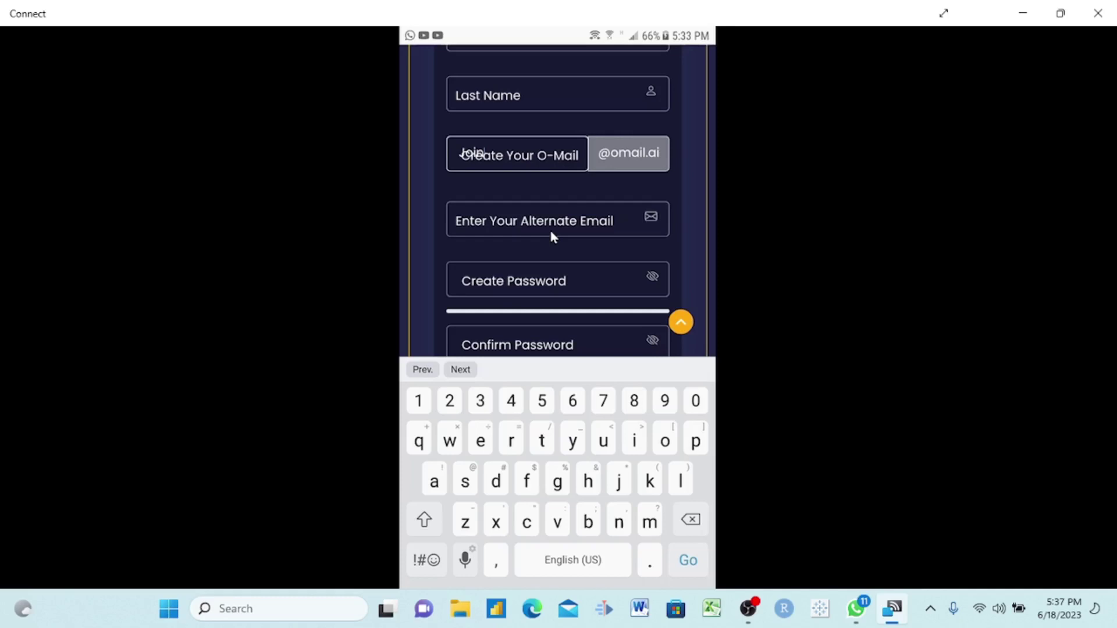
Enter the user's Gmail address as the alternate email and scroll down to the password fields.
left_click(508, 219)
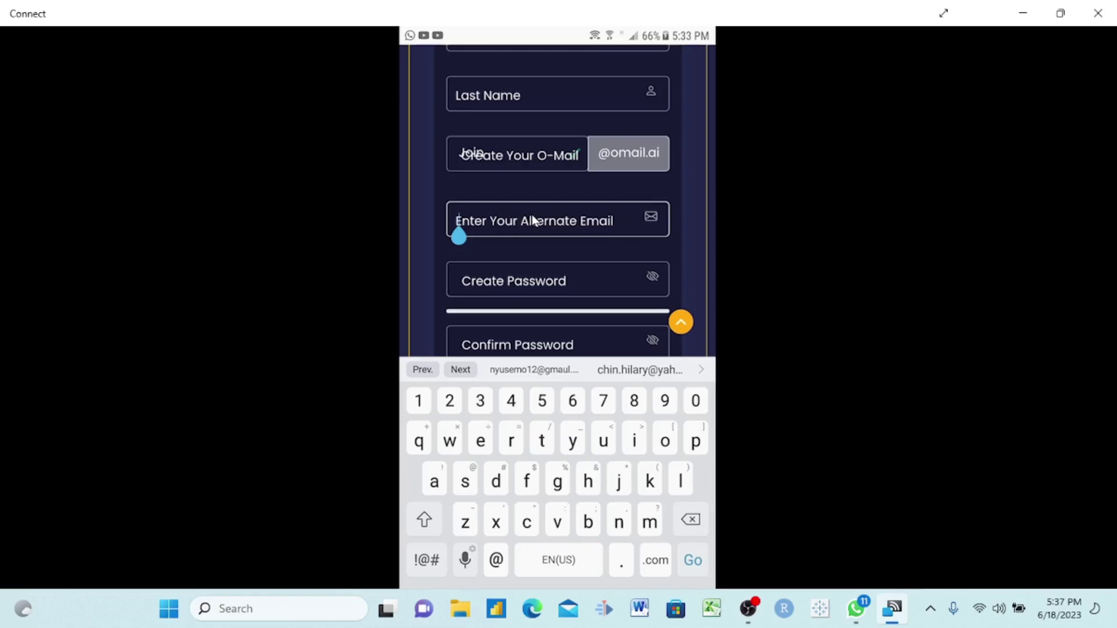
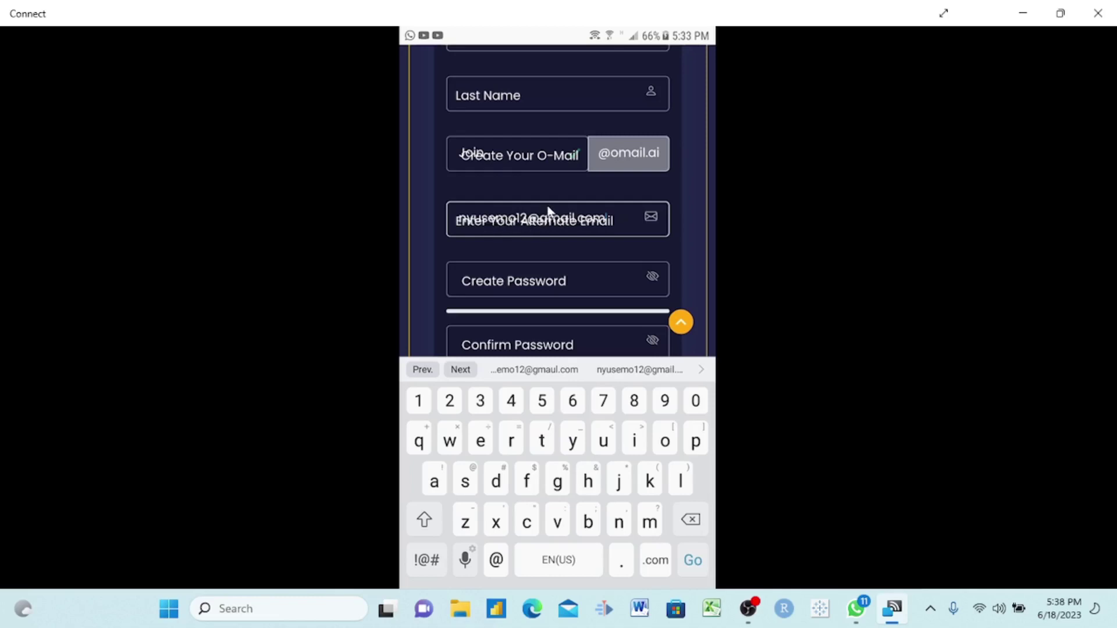
scroll(548, 211, "down", 1)
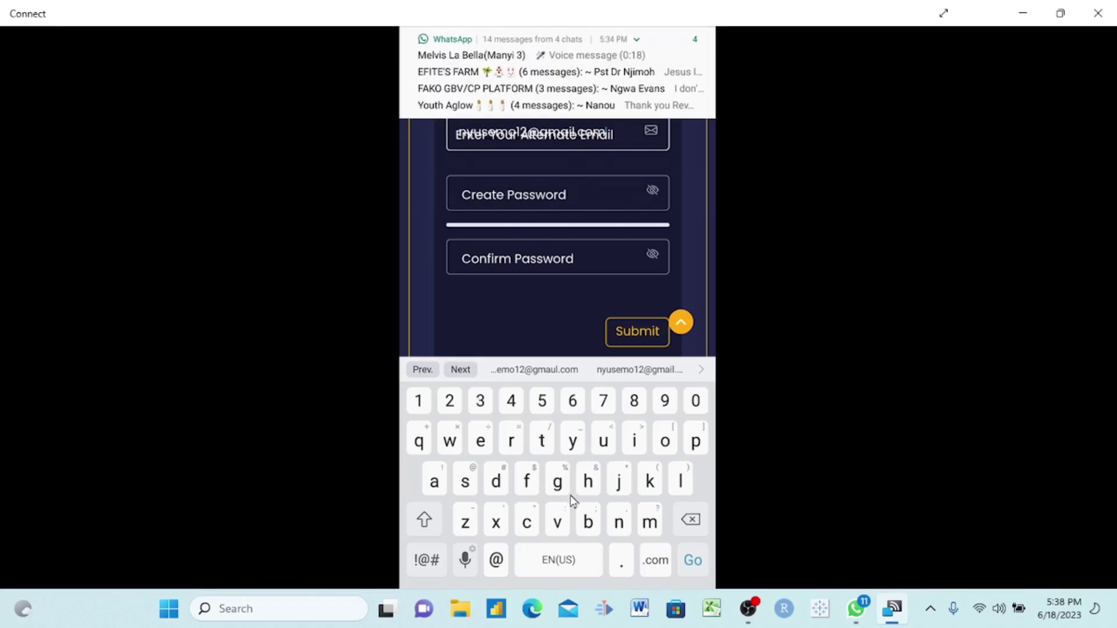
left_click(425, 519)
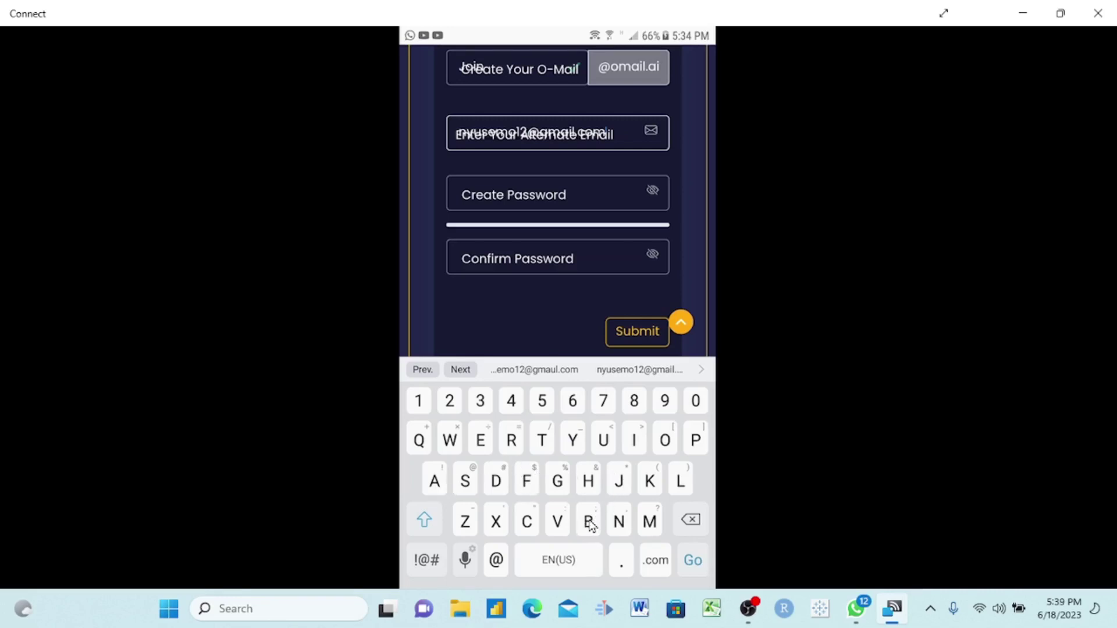
Toggle capital letters on the keyboard and switch it back to the ABC letter layout.
key("shift")
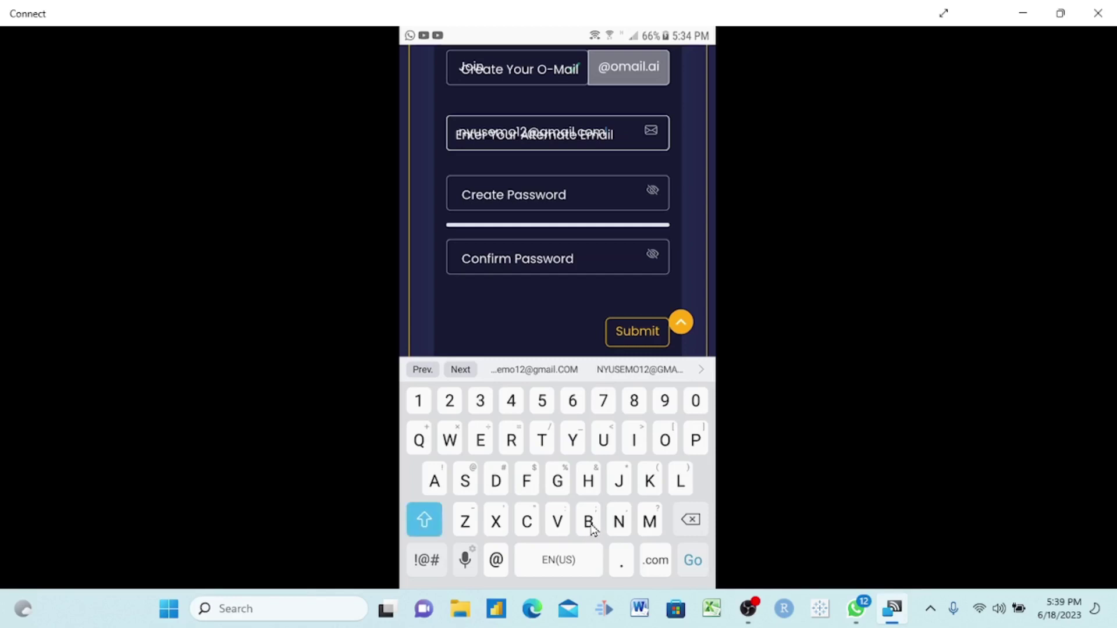
key("shift")
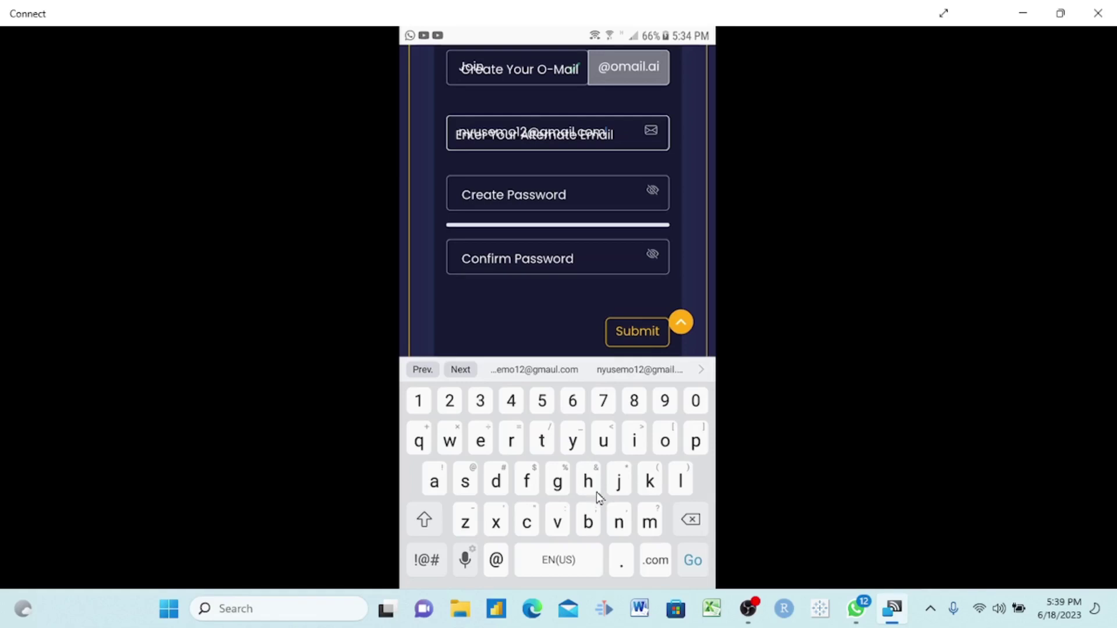
key("shift")
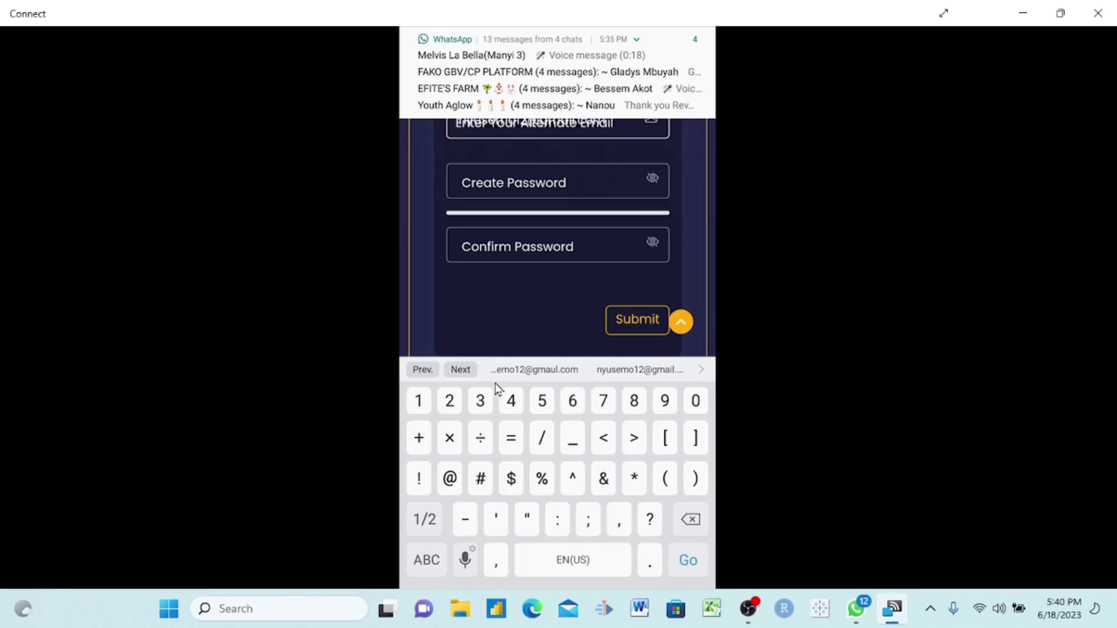
left_click(426, 560)
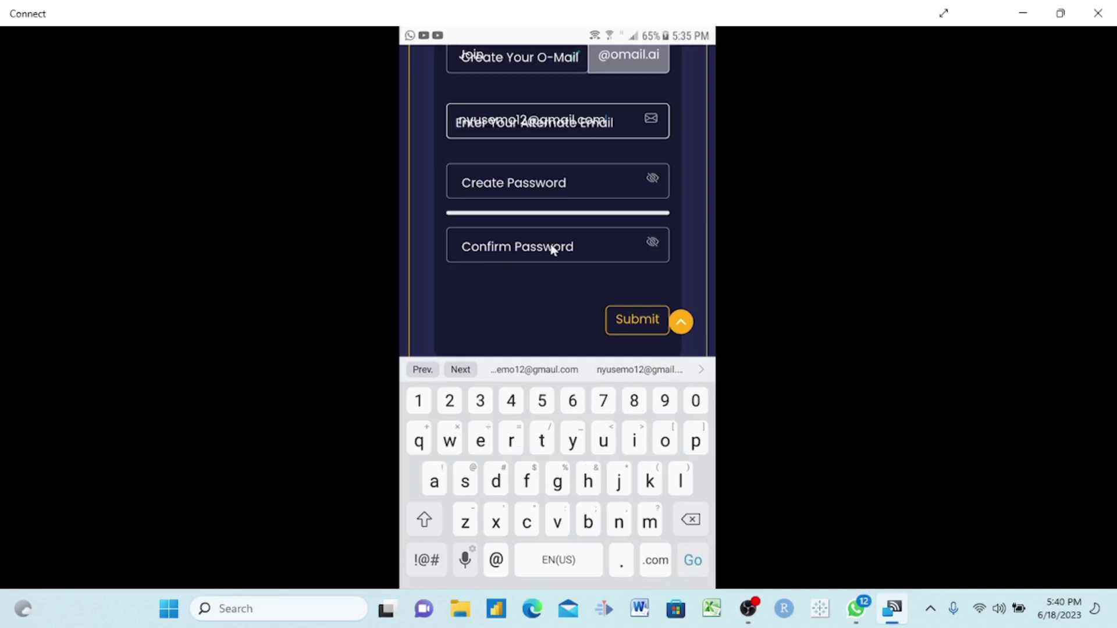
Type a strong password mixing a capital letter, symbols and digits into Create Password.
left_click(523, 182)
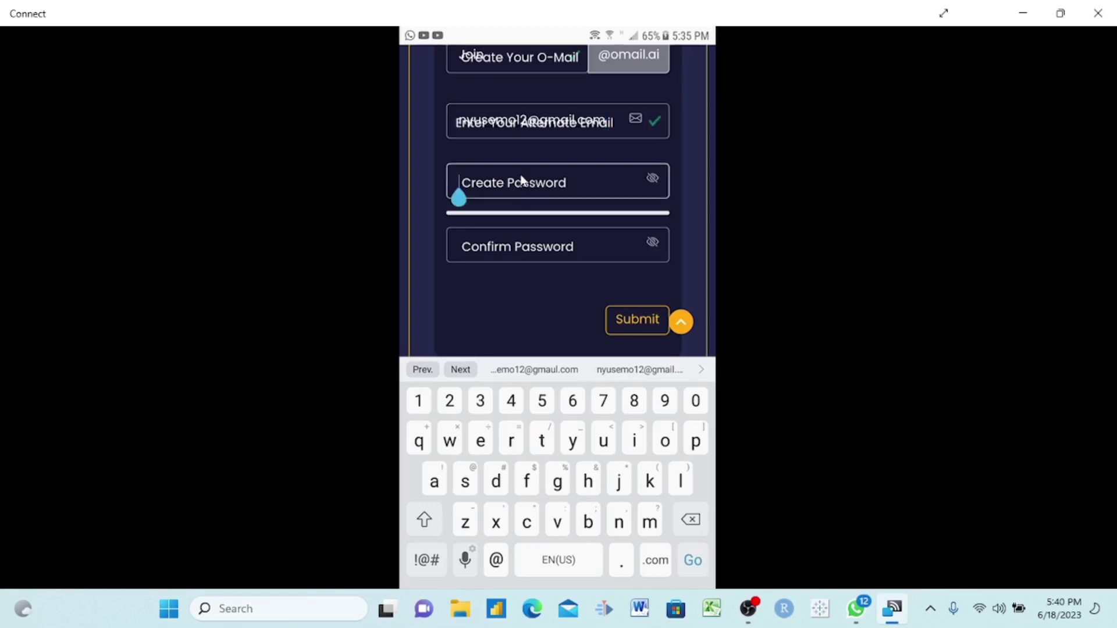
key("shift")
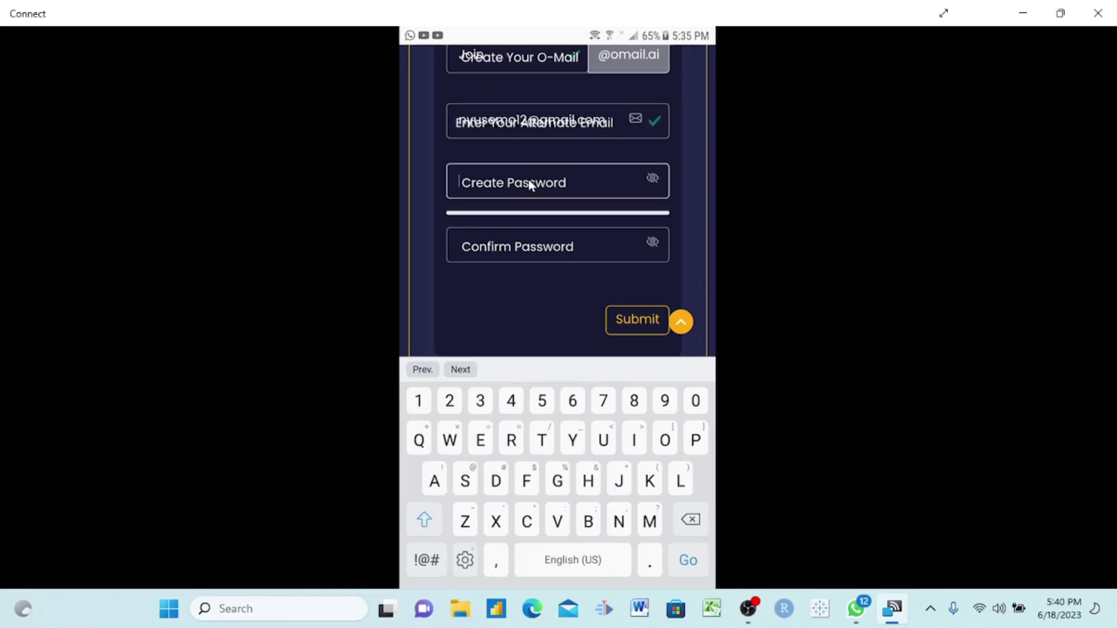
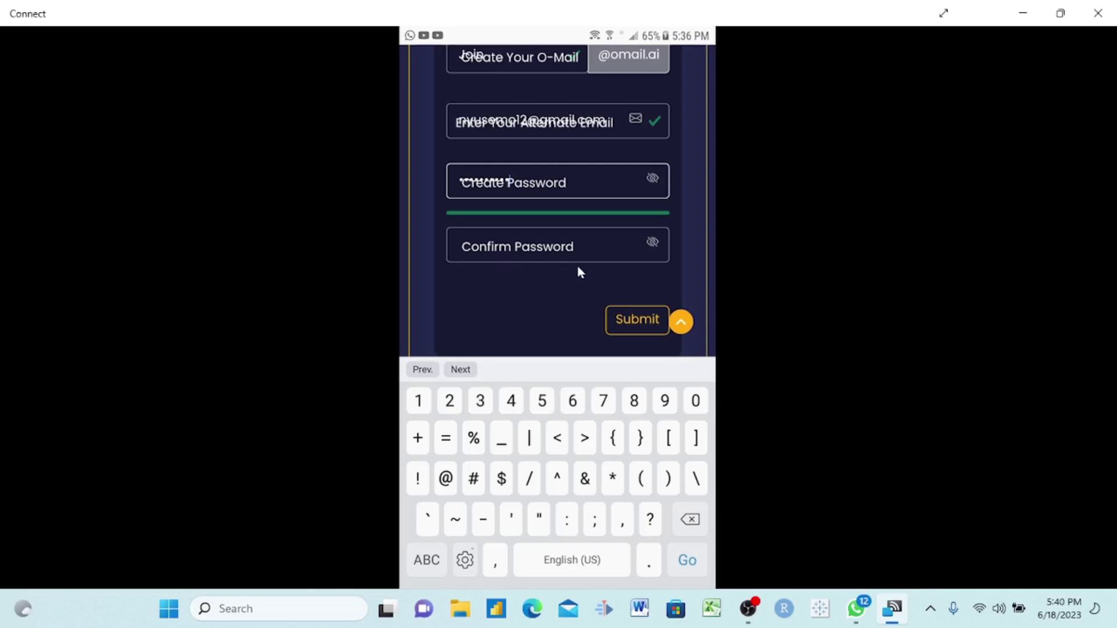
Scroll the mirrored page up to the Register Here heading and First Name field.
scroll(541, 285, "down", 1)
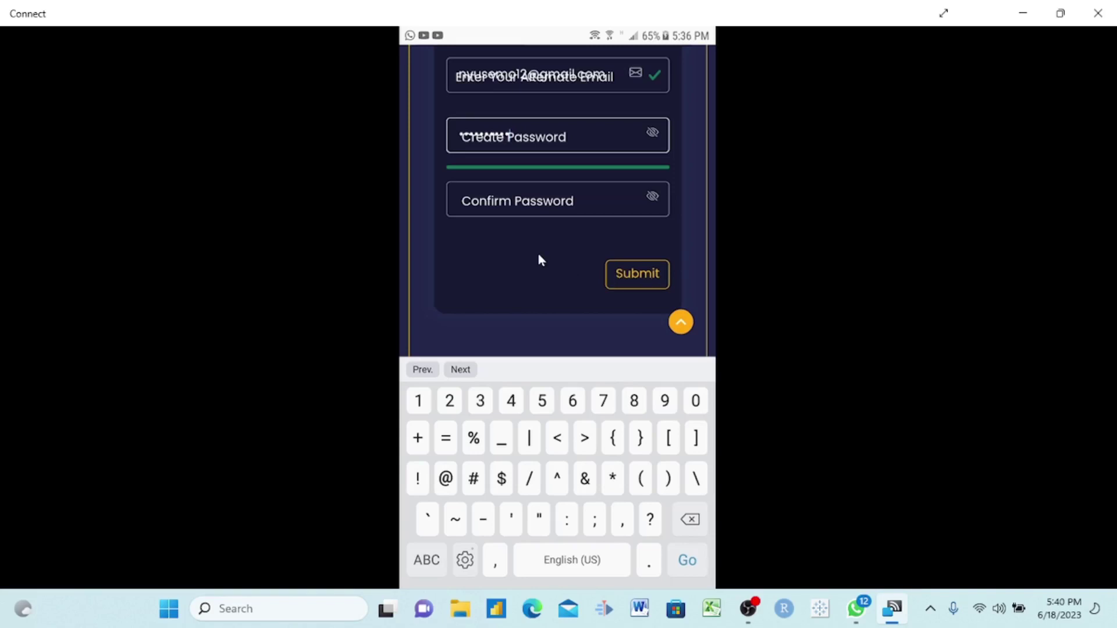
scroll(538, 253, "up", 1)
scroll(537, 253, "up", 3)
scroll(494, 210, "up", 2)
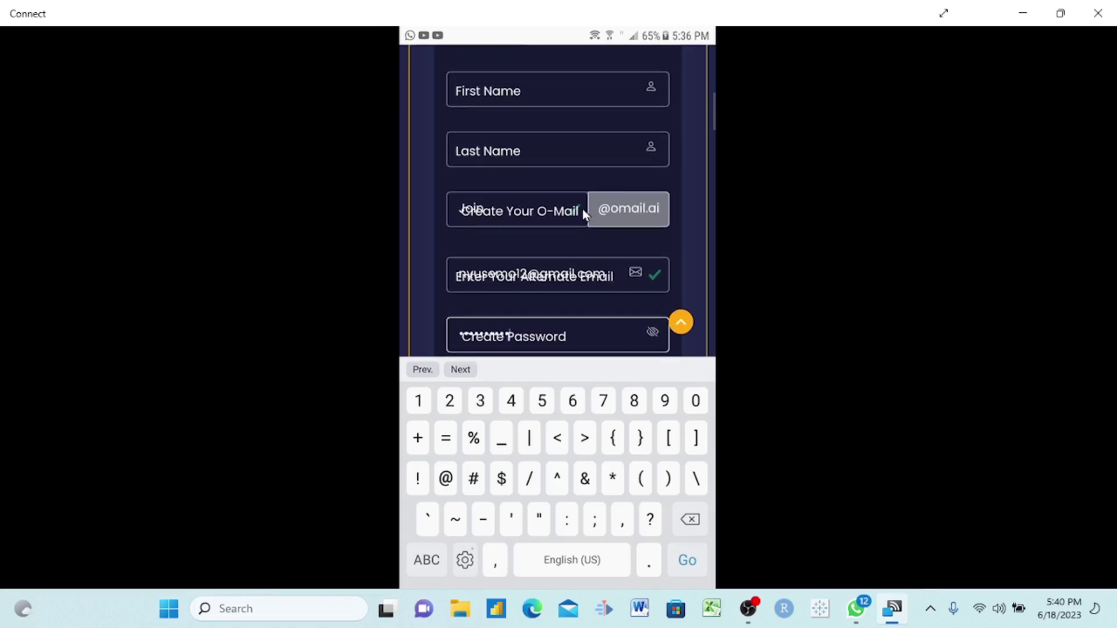
scroll(518, 174, "up", 2)
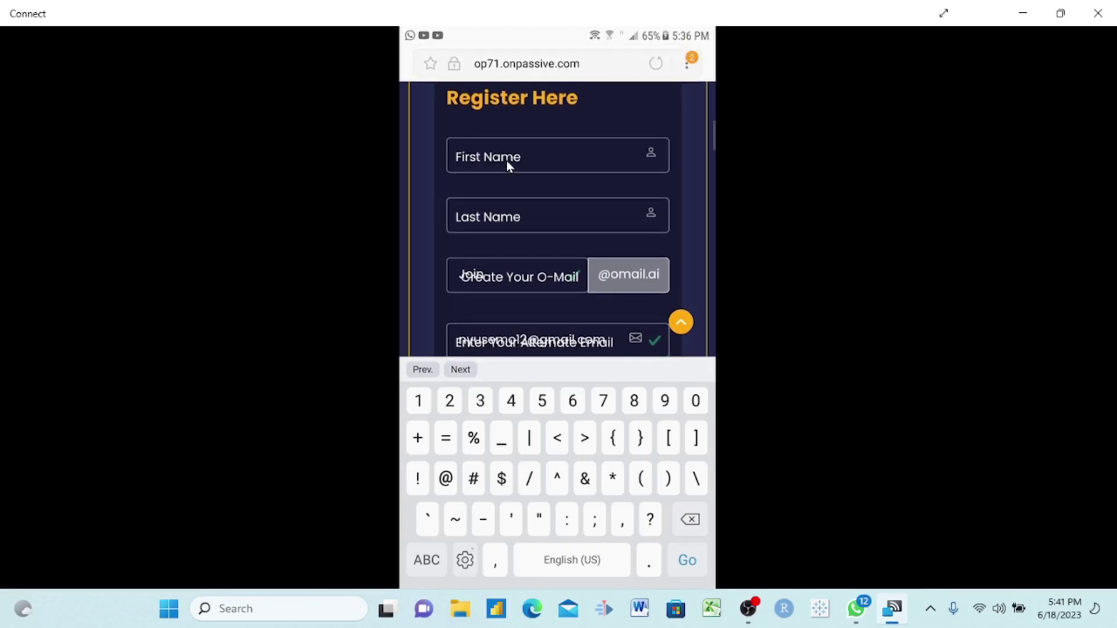
Enter the registrant's first name and surname in the First Name and Last Name fields.
left_click(508, 167)
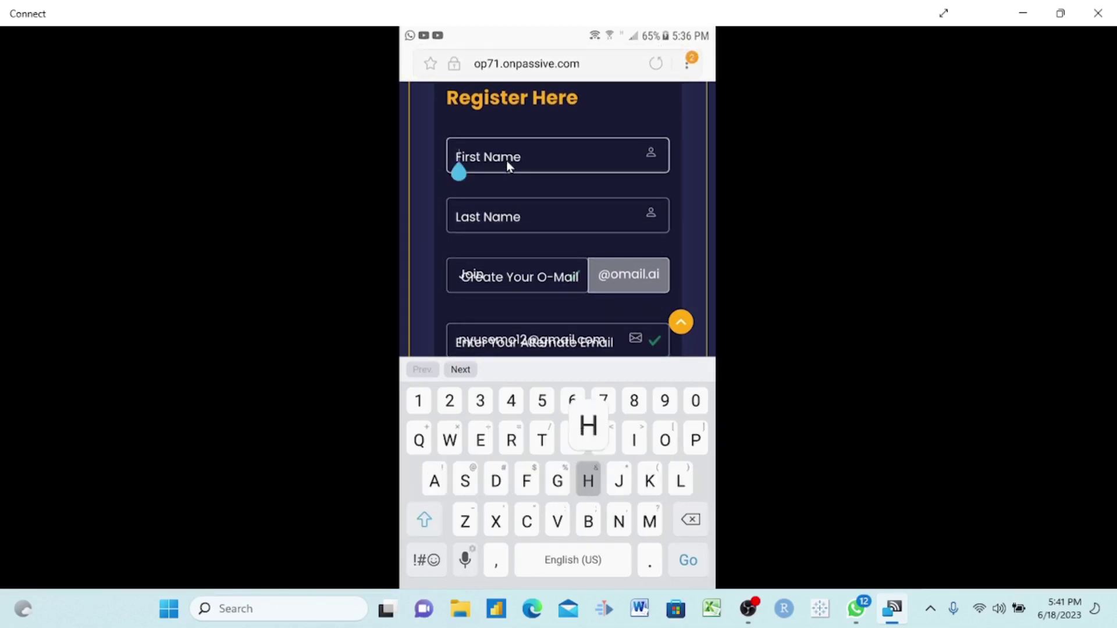
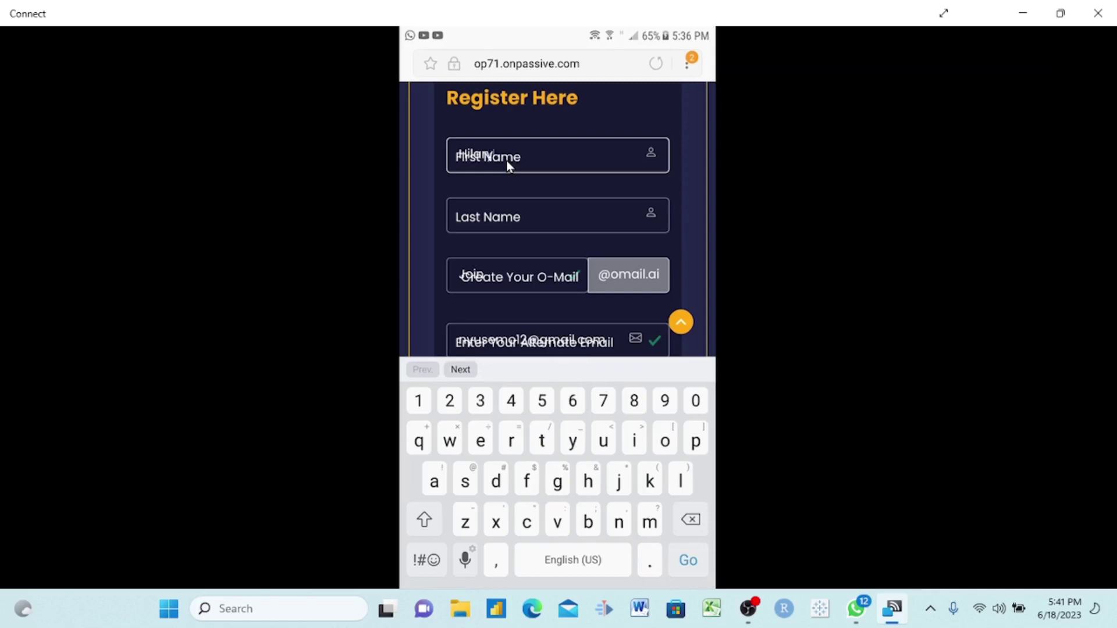
left_click(493, 213)
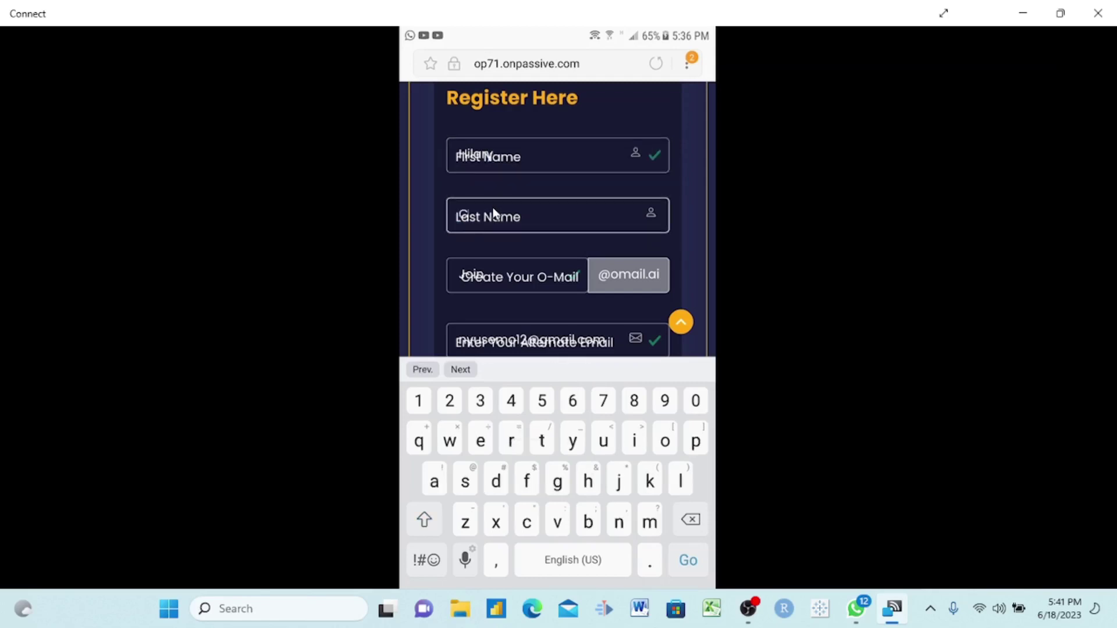
Scroll back and forth through the completed form to check the fields, ending with Submit visible.
scroll(525, 224, "down", 1)
scroll(526, 225, "down", 3)
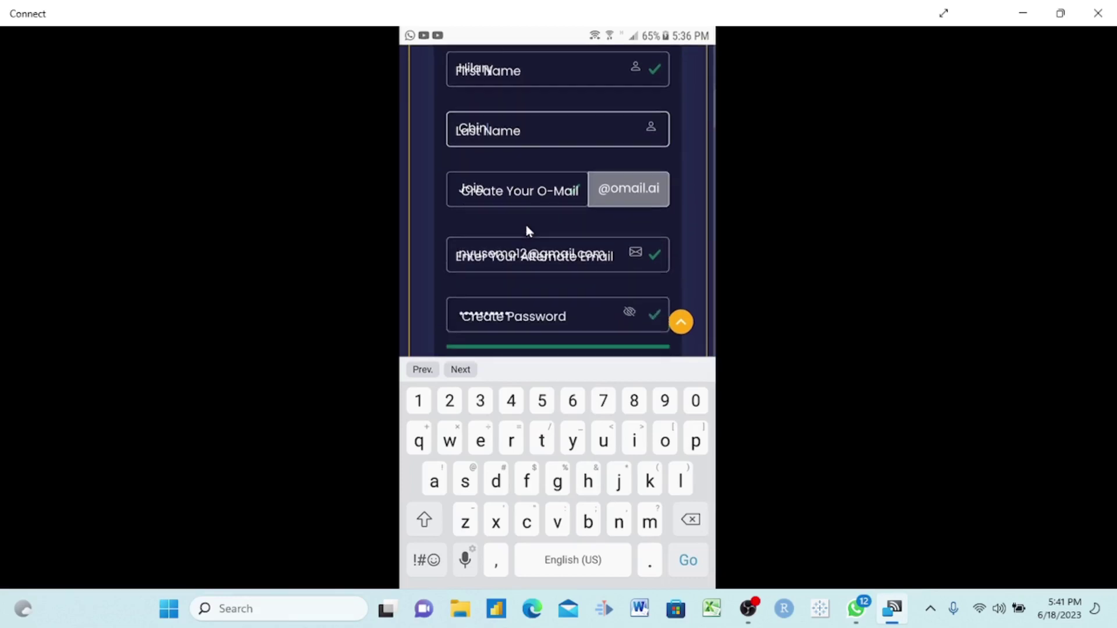
scroll(526, 227, "down", 2)
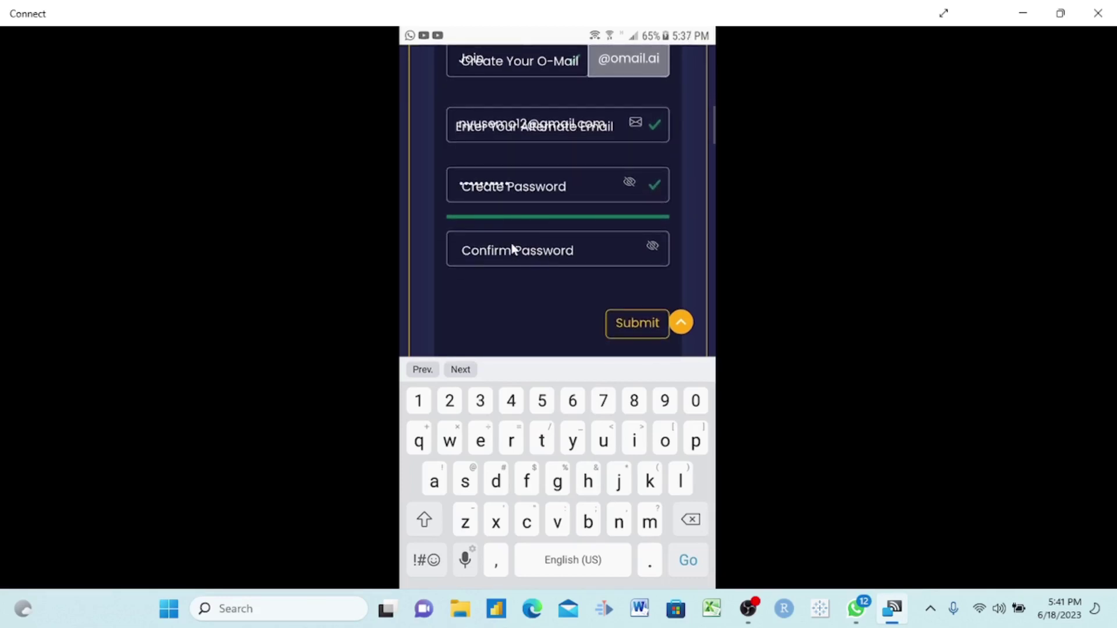
scroll(549, 179, "up", 1)
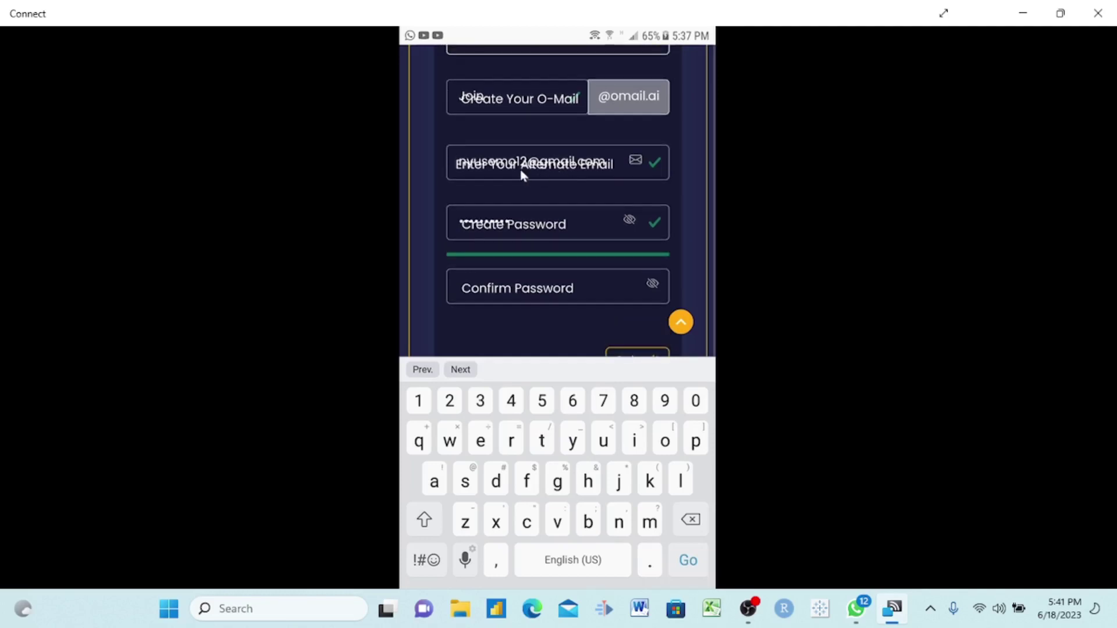
scroll(522, 175, "up", 6)
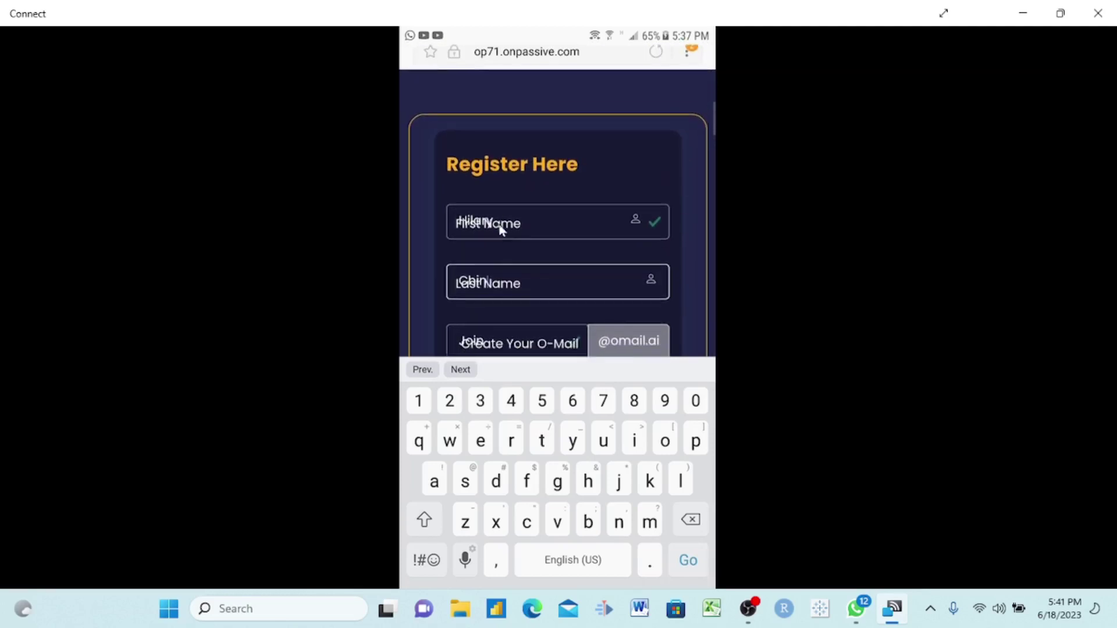
scroll(560, 221, "down", 4)
scroll(544, 224, "down", 1)
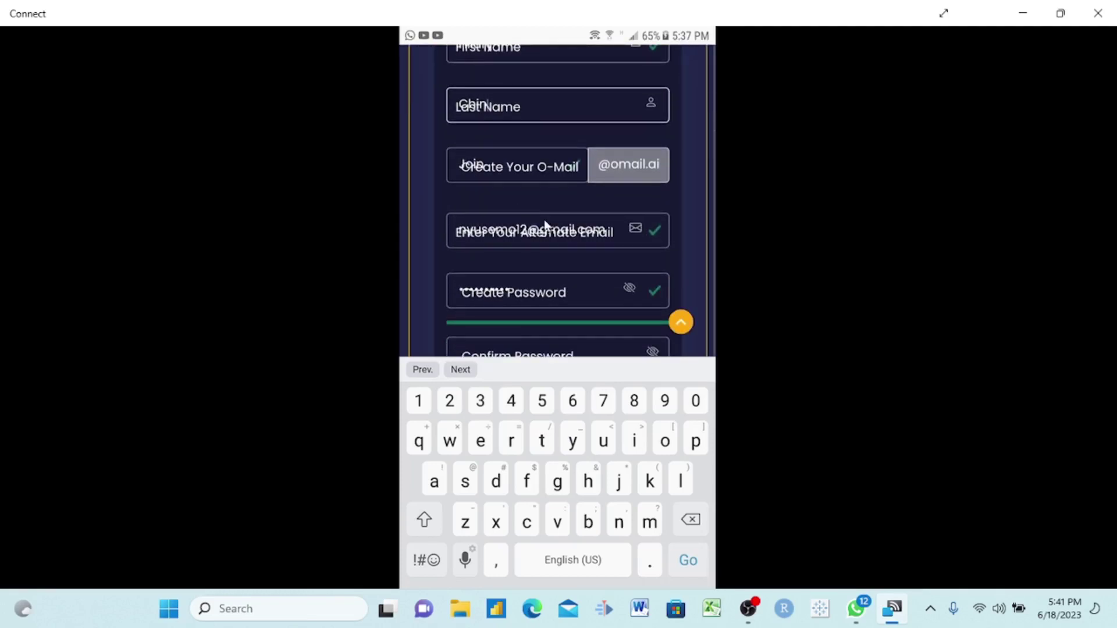
scroll(544, 224, "down", 2)
scroll(545, 224, "up", 1)
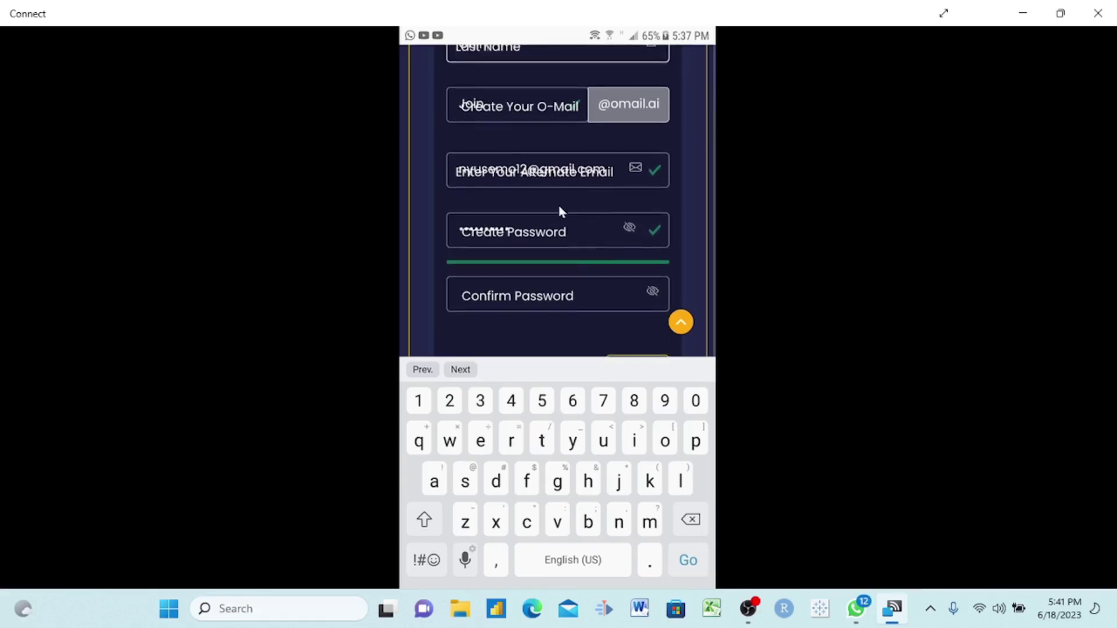
scroll(557, 218, "down", 1)
scroll(499, 175, "up", 1)
scroll(527, 175, "down", 1)
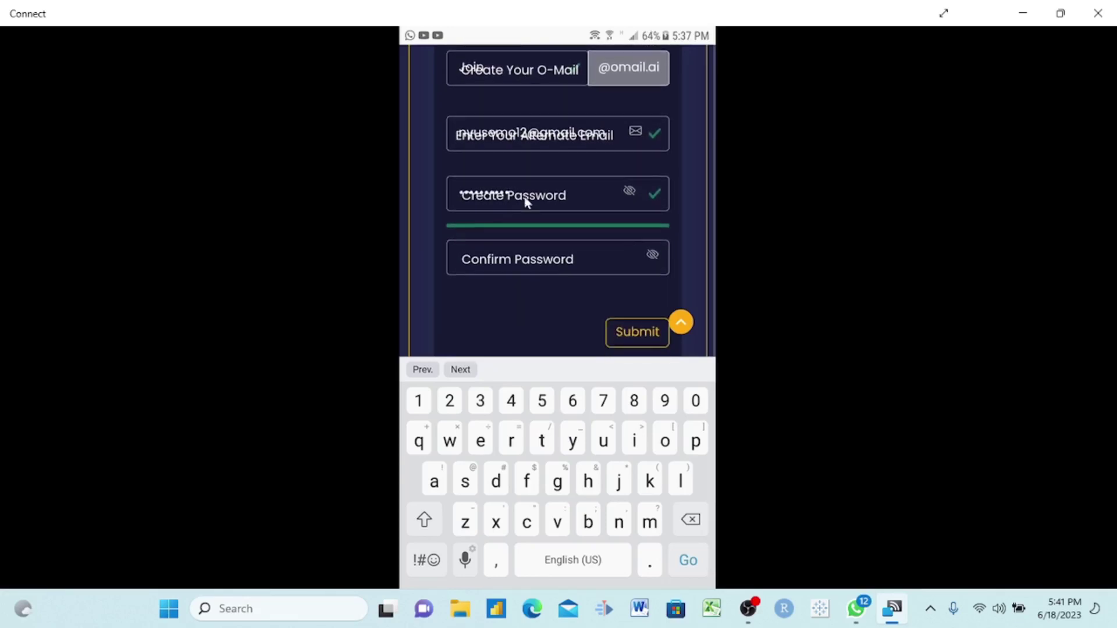
scroll(524, 175, "up", 1)
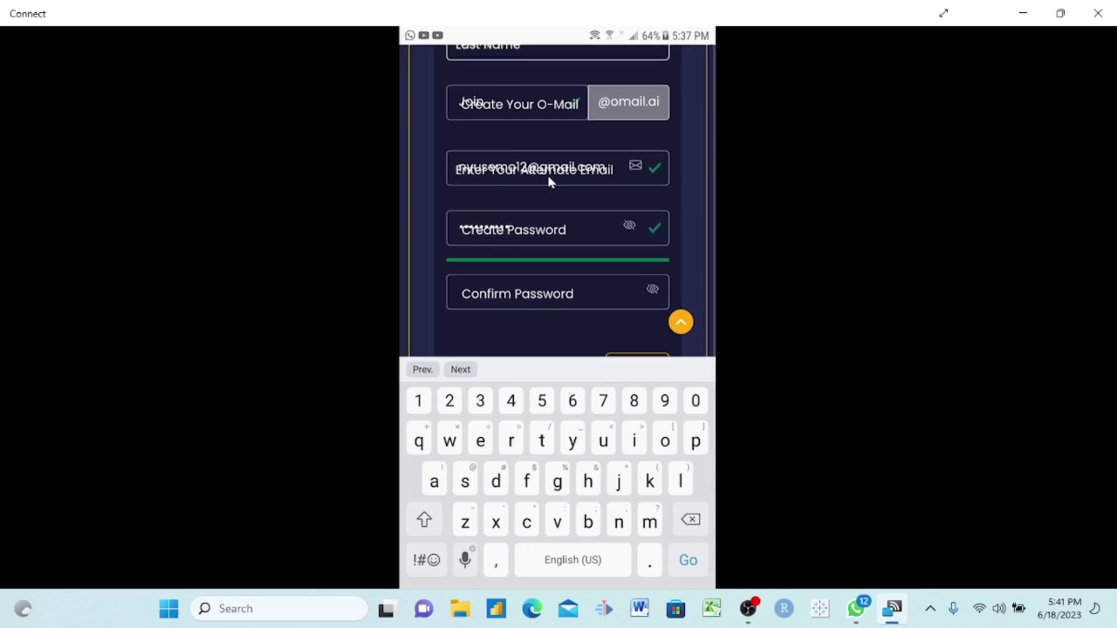
scroll(526, 187, "down", 1)
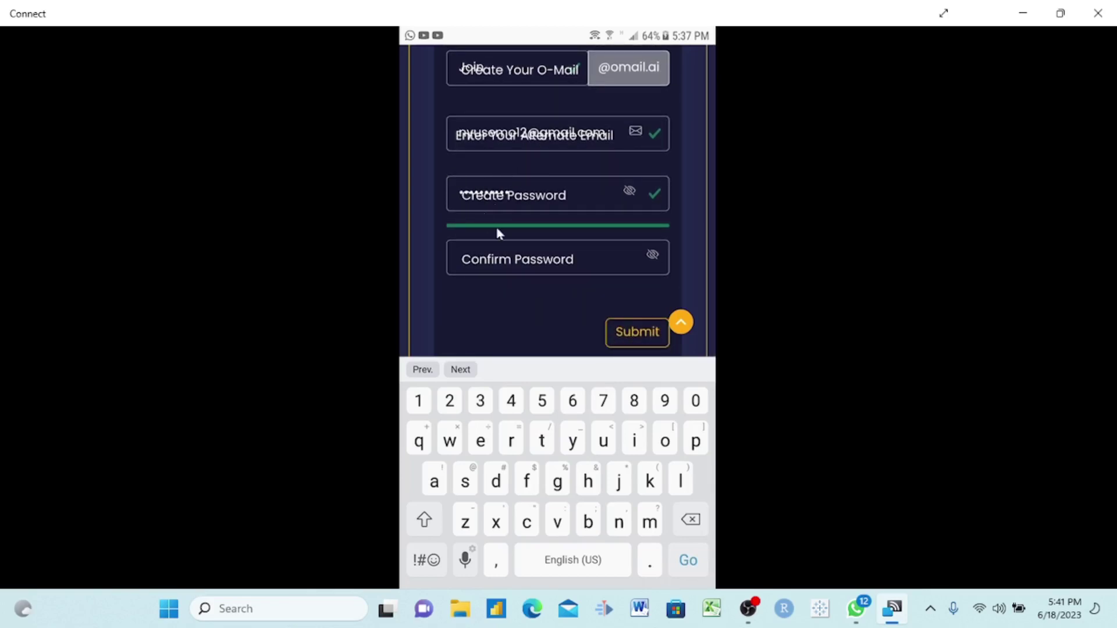
scroll(523, 163, "down", 2)
scroll(512, 175, "up", 1)
scroll(488, 181, "down", 1)
scroll(536, 145, "down", 1)
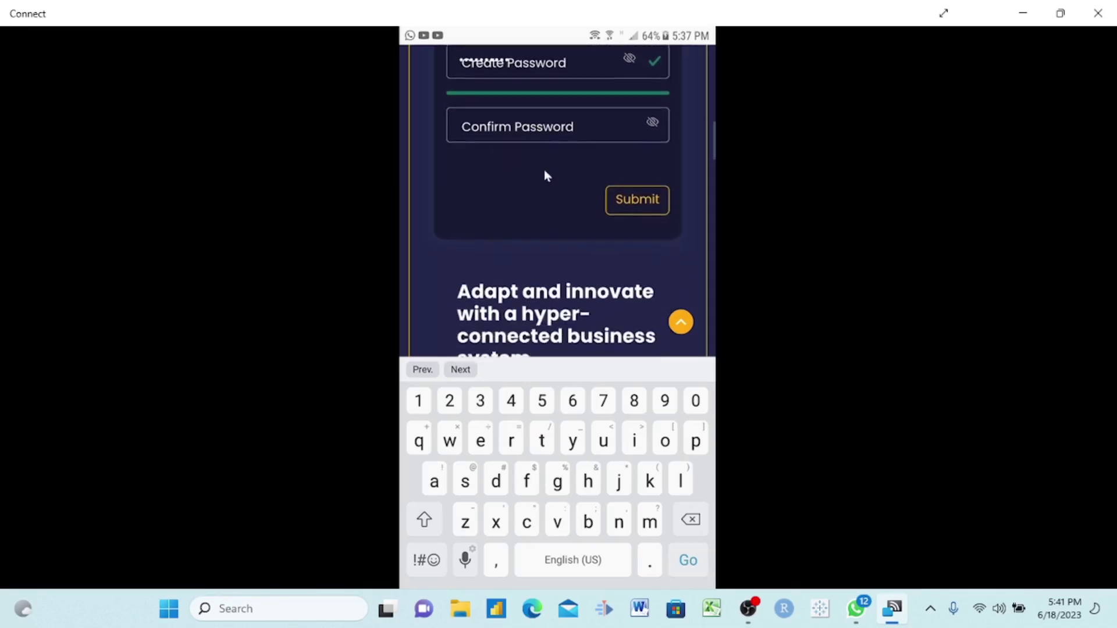
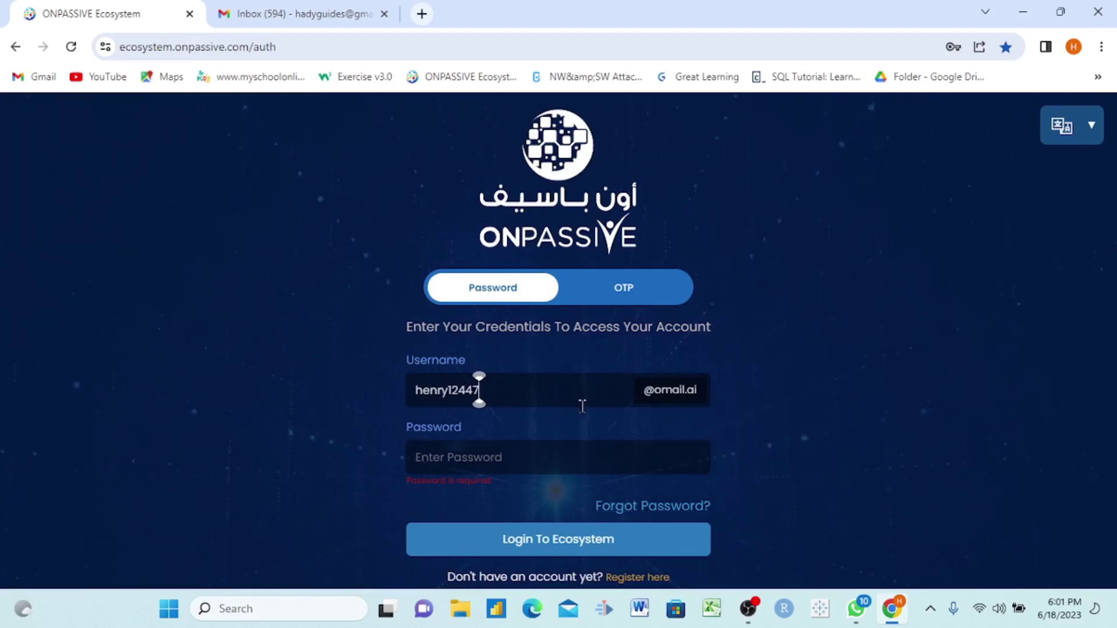
Fill the login Password field with the account's saved password from Chrome autofill.
left_click(516, 459)
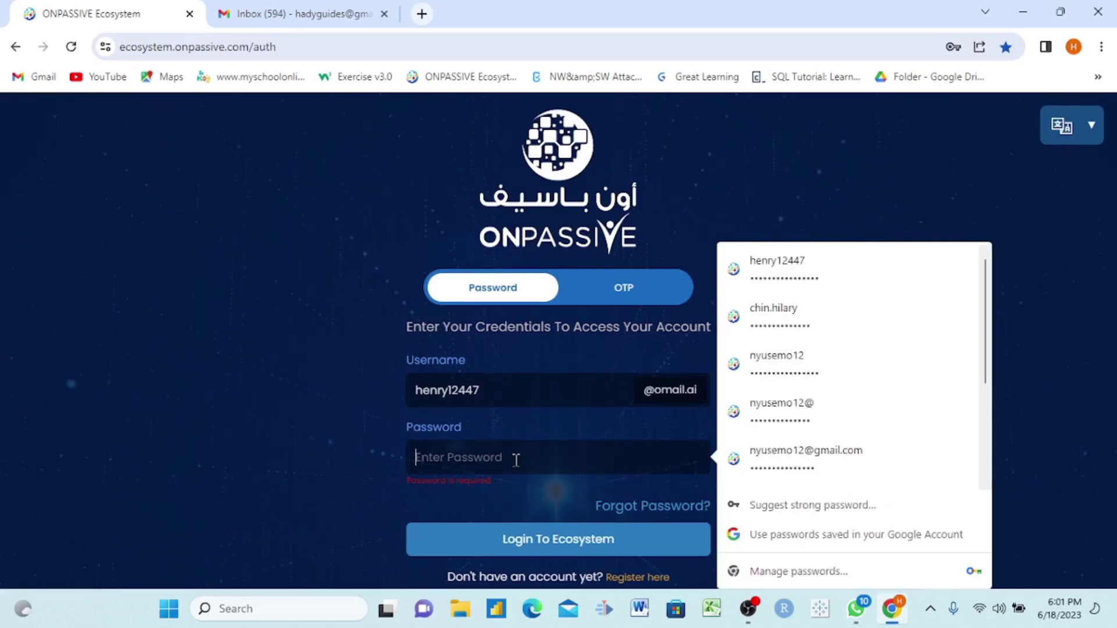
left_click(504, 387)
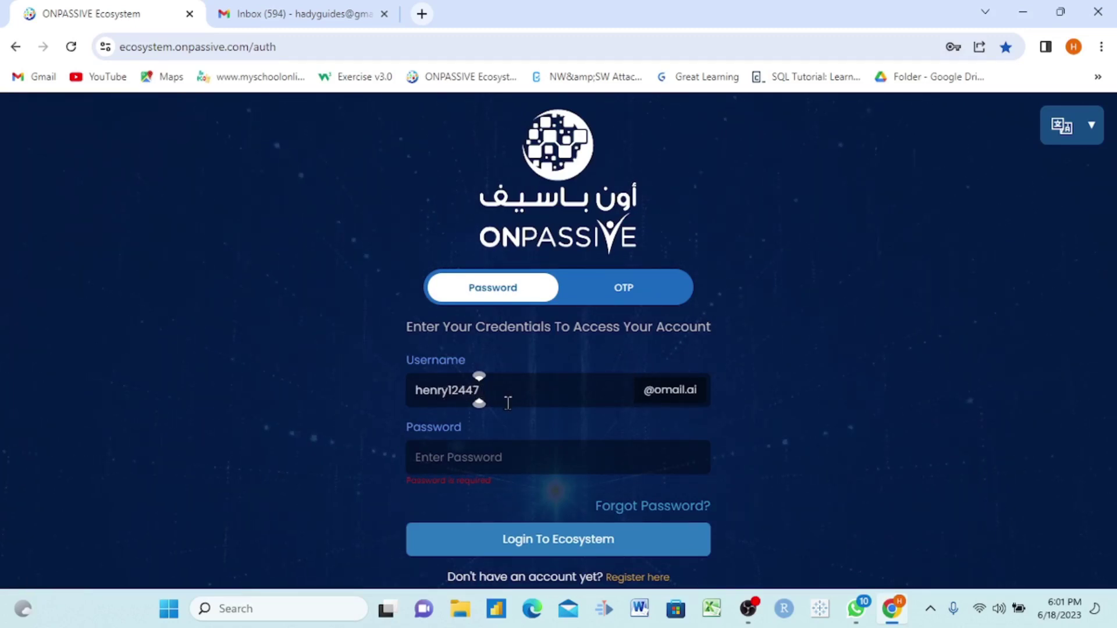
left_click(502, 457)
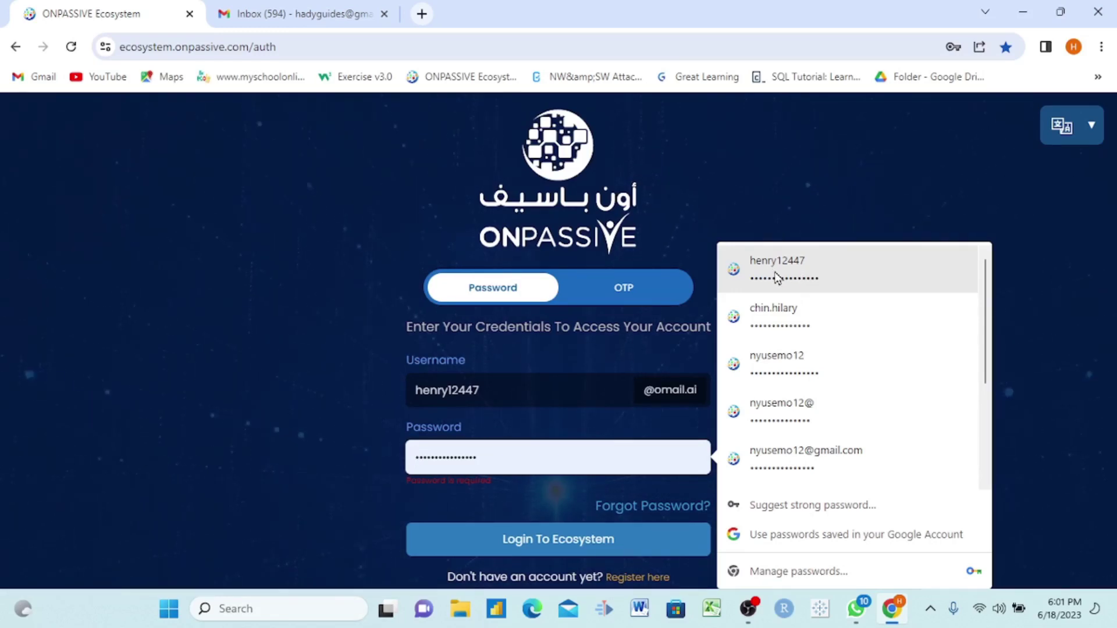
left_click(775, 273)
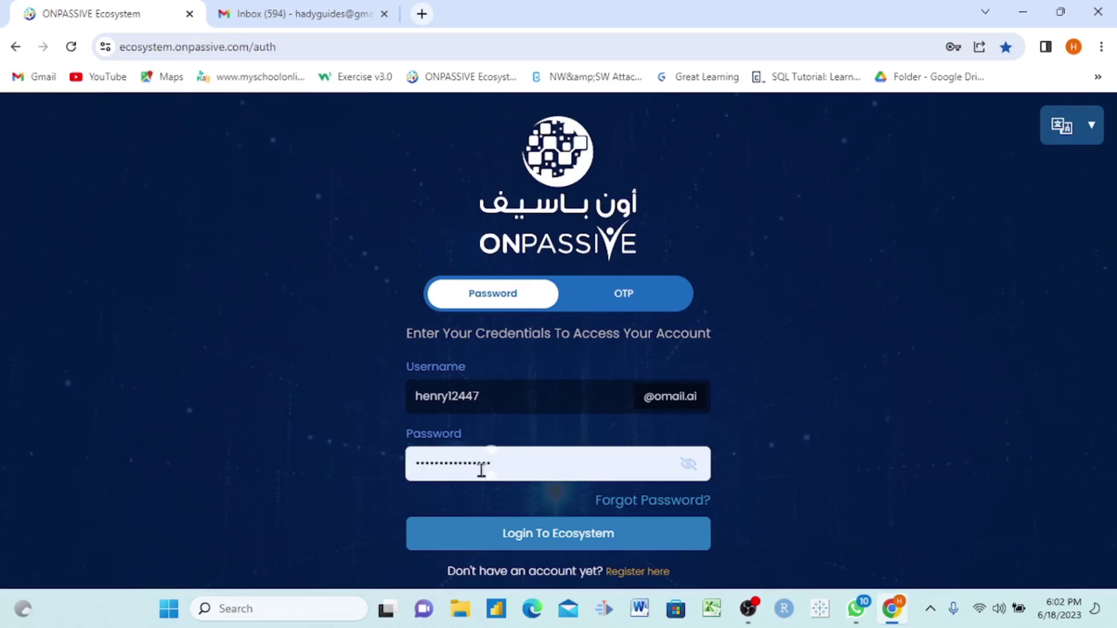
Log in to the Ecosystem and scroll through the dashboard showing the 10-credit wallet balance.
left_click(550, 536)
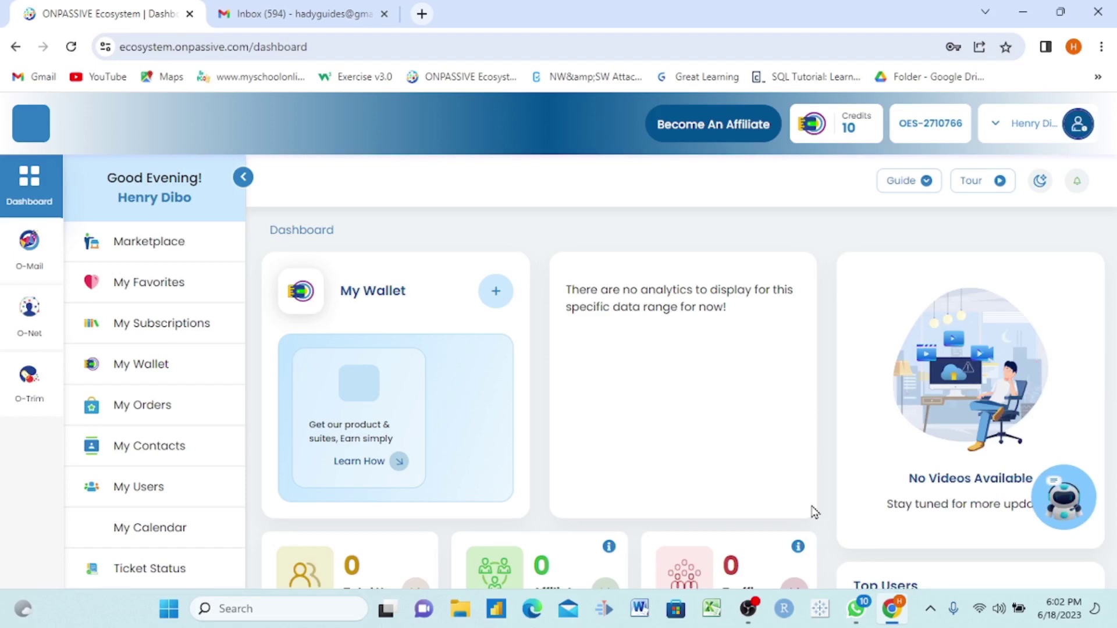
scroll(815, 512, "down", 1)
scroll(815, 512, "down", 1)
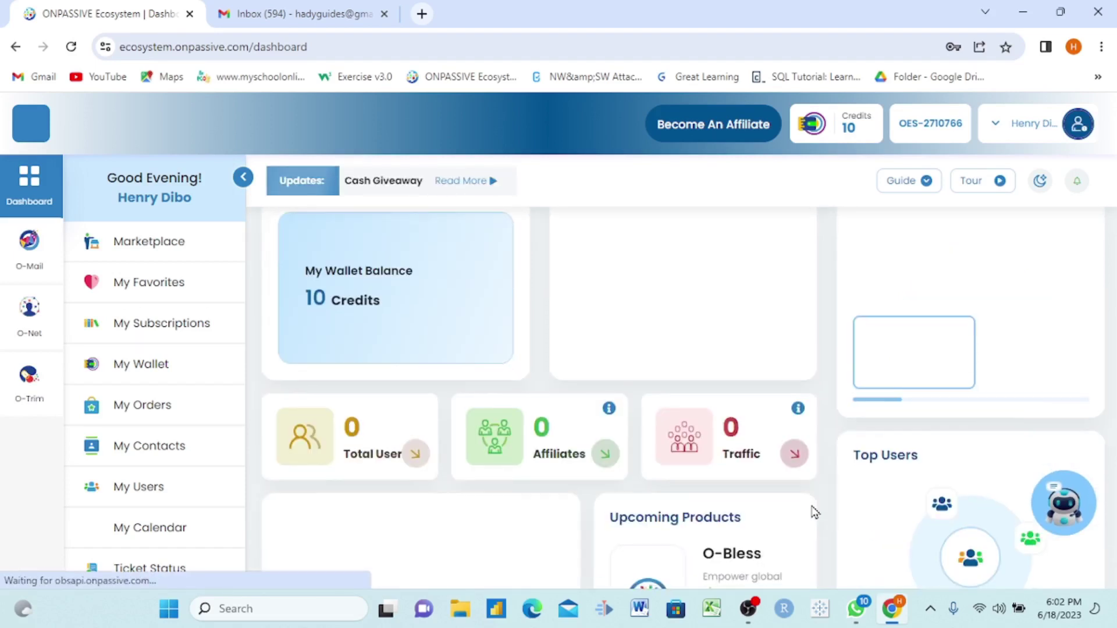
scroll(814, 512, "down", 1)
scroll(815, 512, "down", 2)
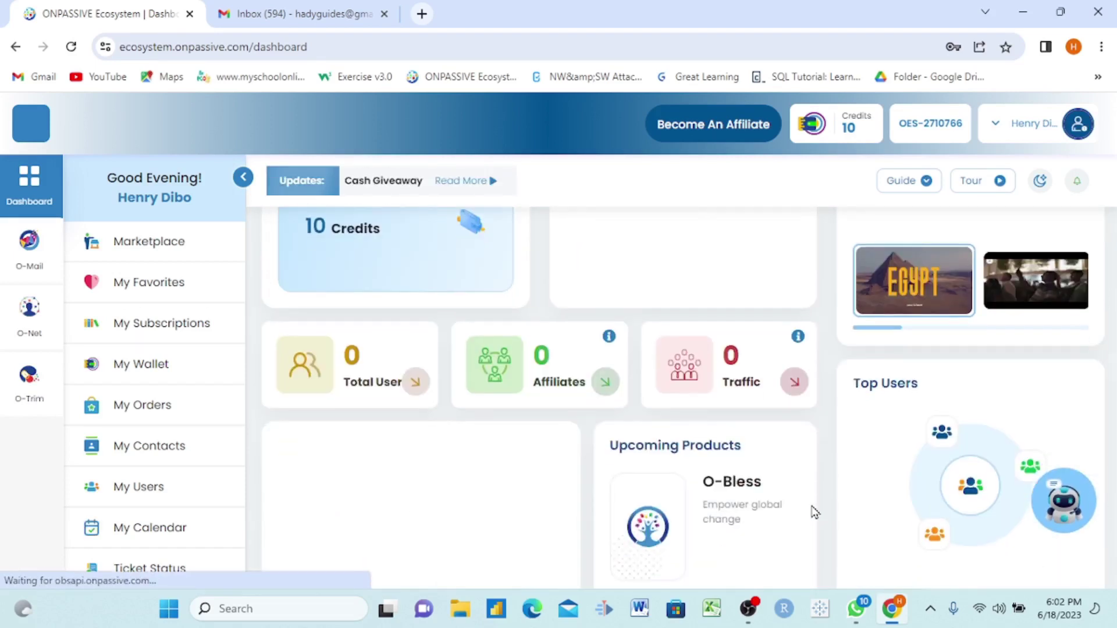
scroll(815, 512, "down", 1)
scroll(814, 512, "down", 2)
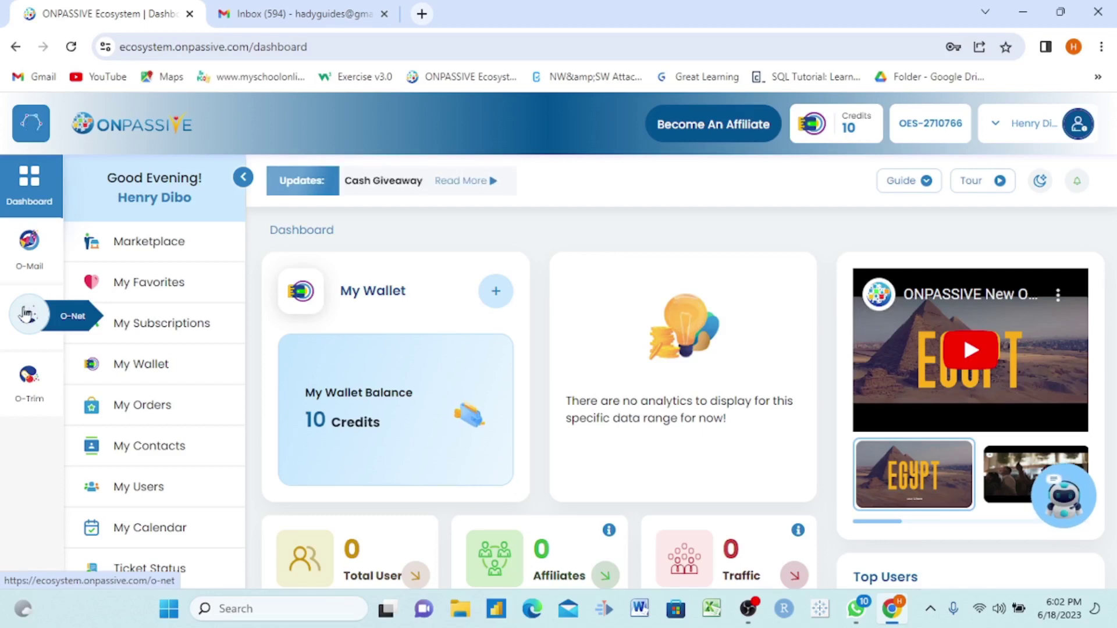
Open O-Net from the left sidebar in a new tab with its post composer.
left_click(26, 314)
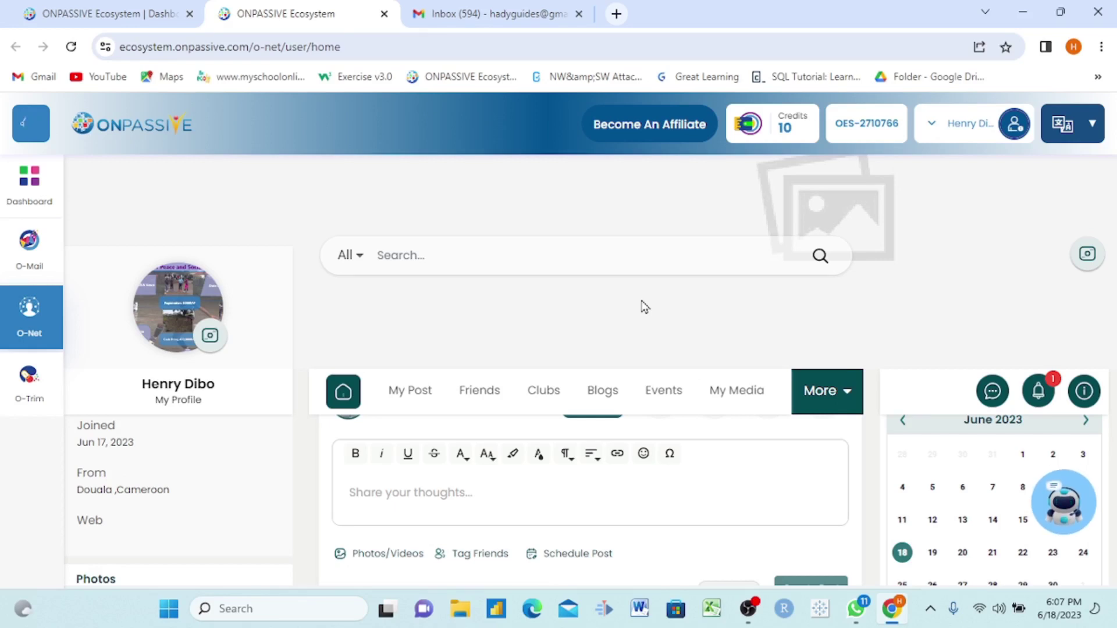
scroll(644, 305, "down", 2)
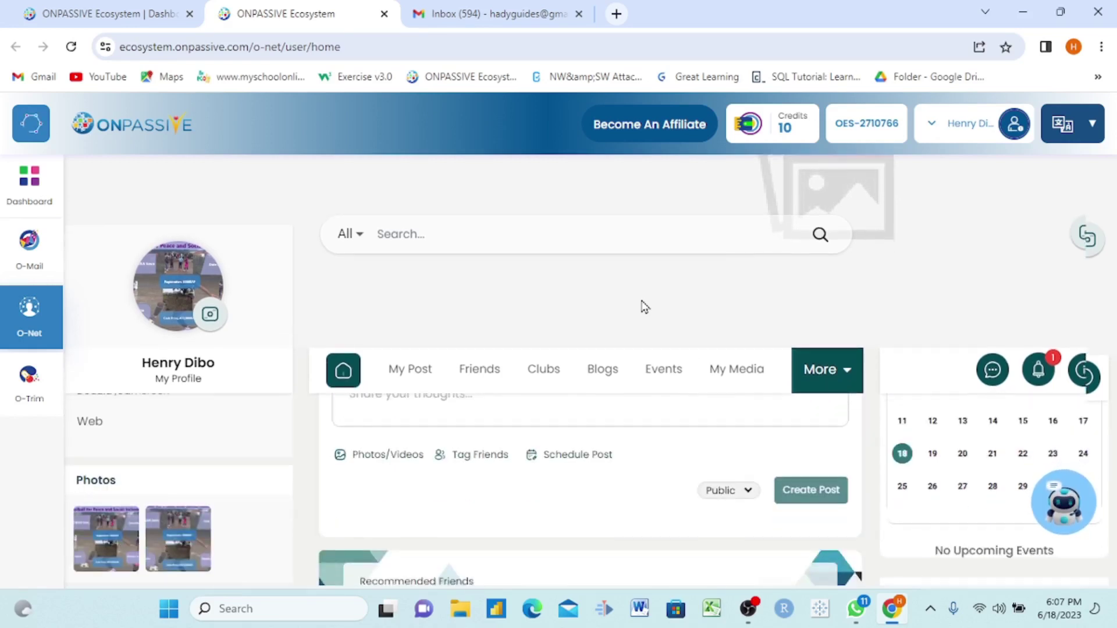
scroll(644, 306, "up", 3)
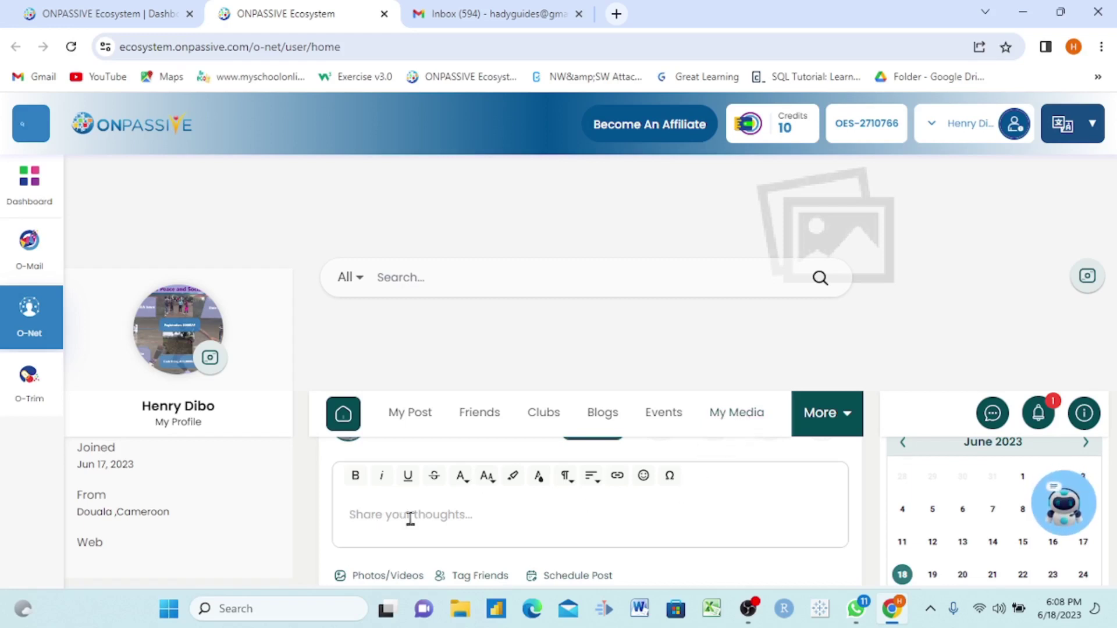
Write 'Hello' in the Share your thoughts box and make it bold and italic.
type("H")
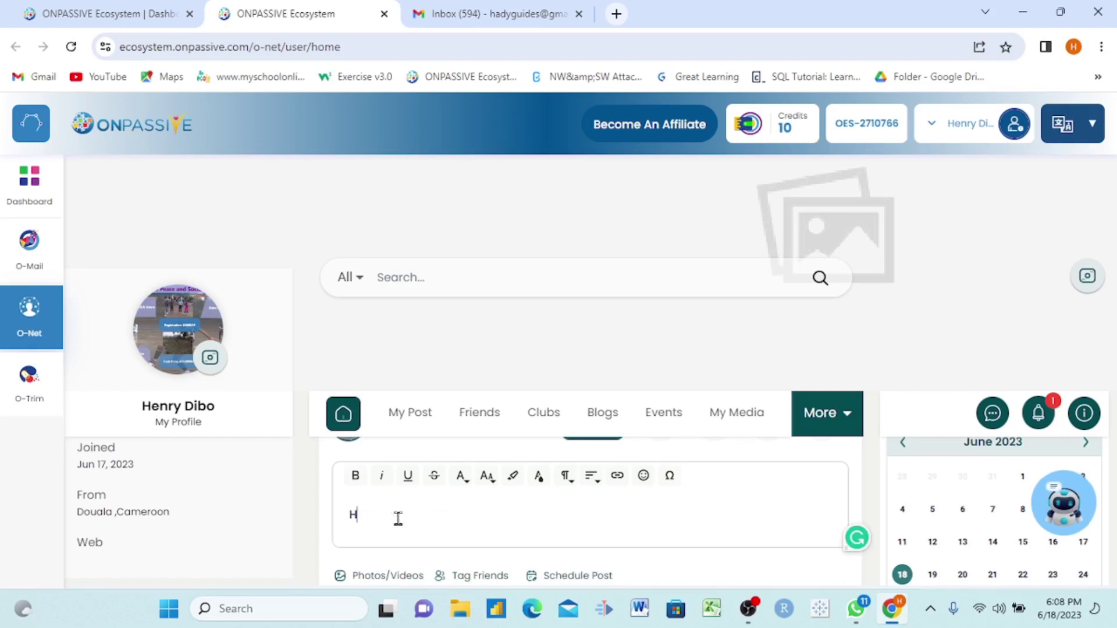
type("lelo")
key("BackSpace")
key("BackSpace")
key("BackSpace")
key("BackSpace")
type("ello")
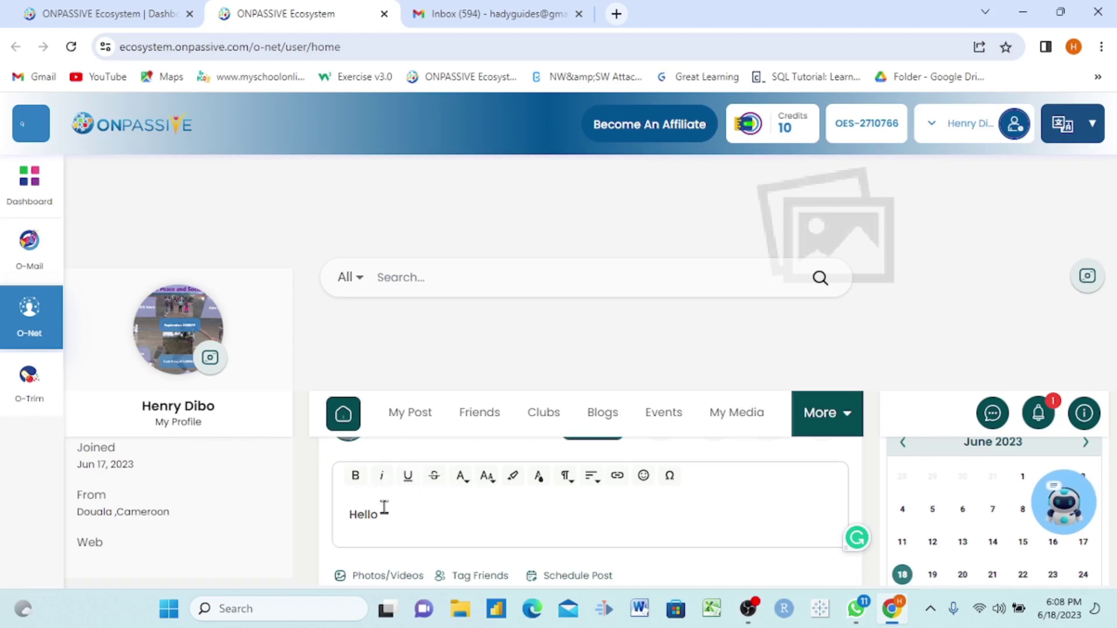
left_click_drag(388, 515, 347, 516)
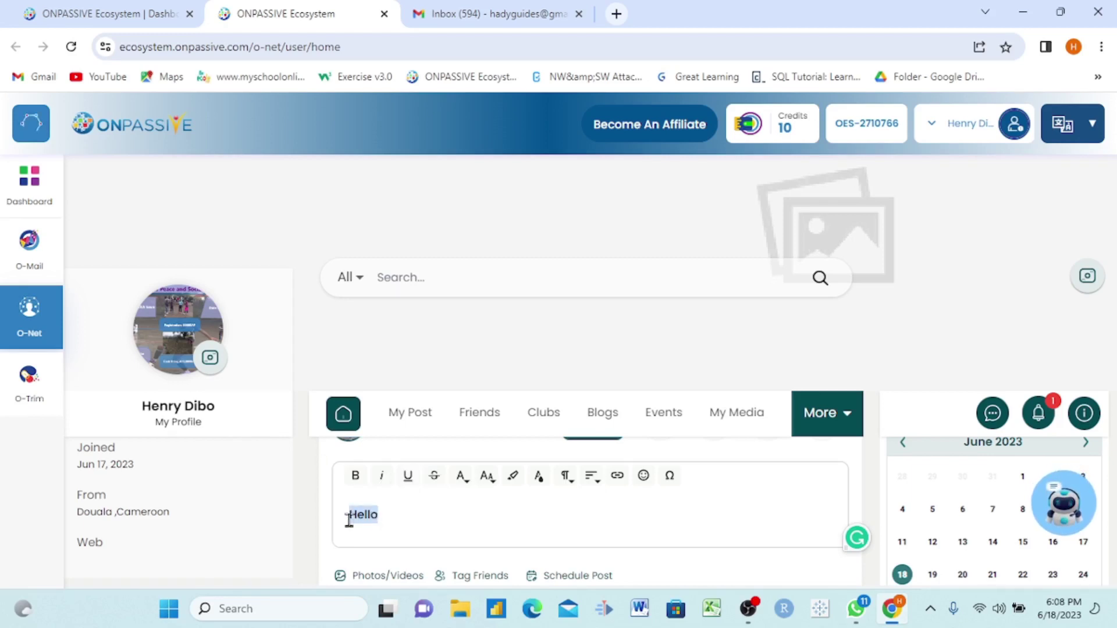
left_click(356, 477)
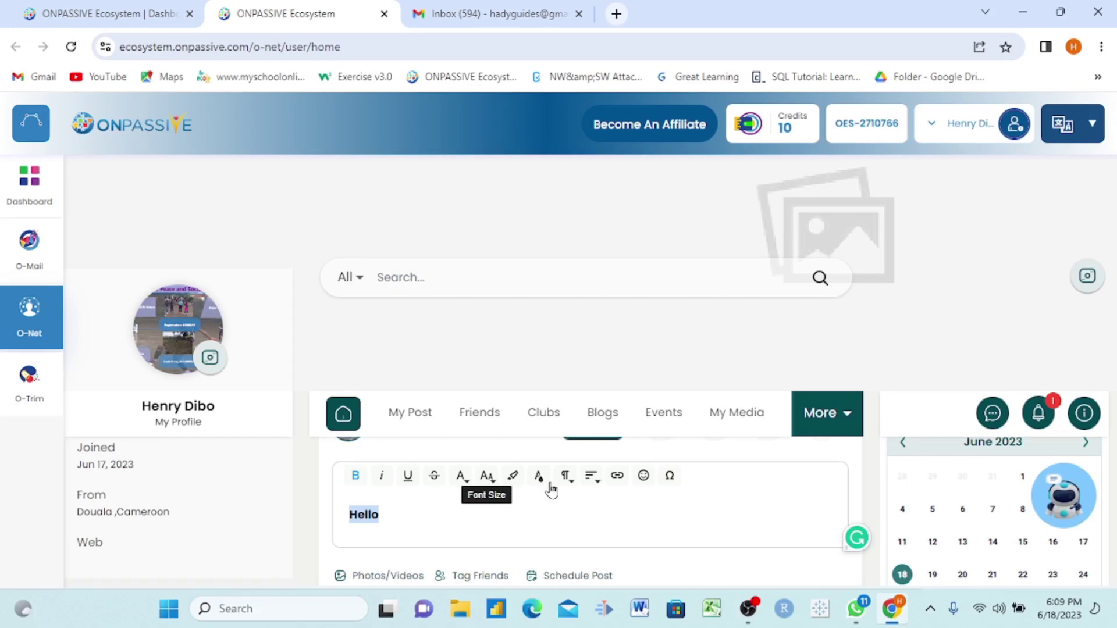
left_click(383, 477)
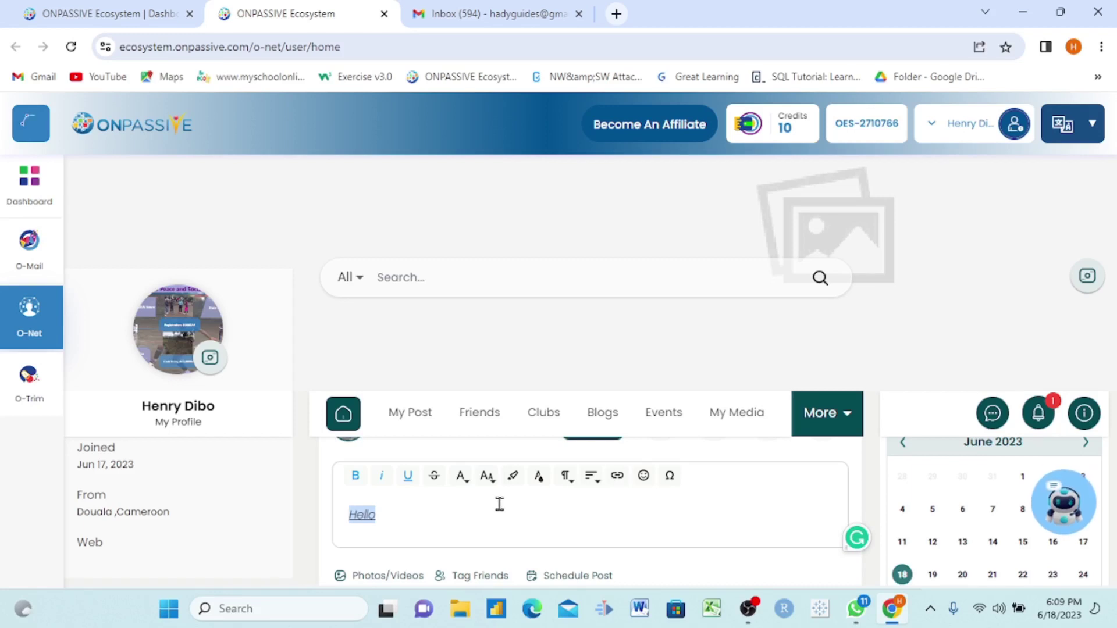
scroll(453, 514, "down", 3)
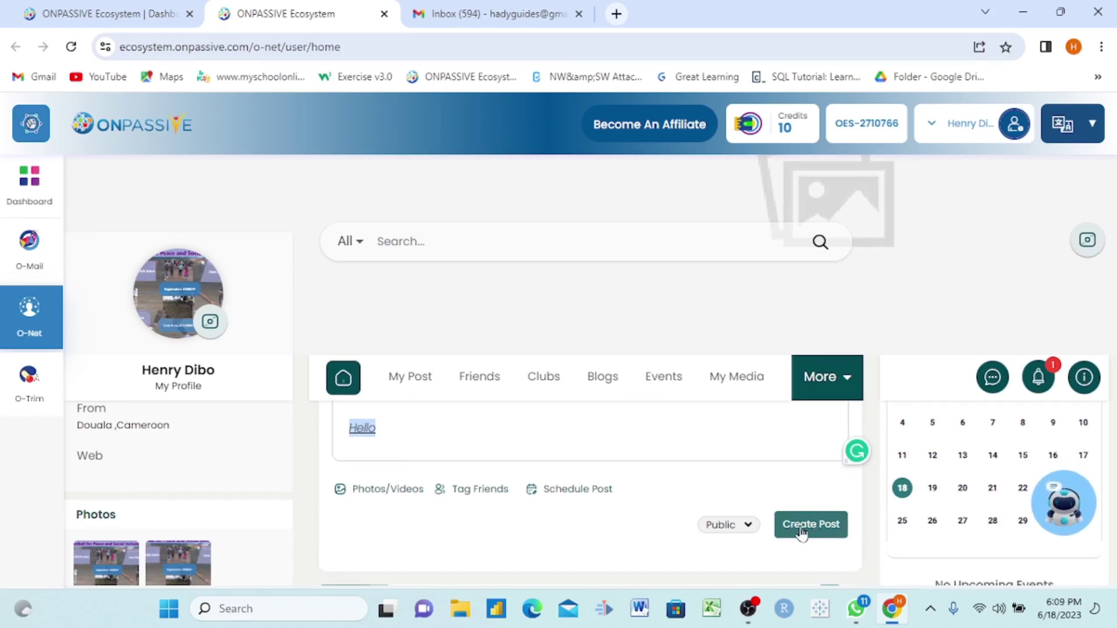
Keep the post visibility as Public and create the Hello post.
left_click(750, 531)
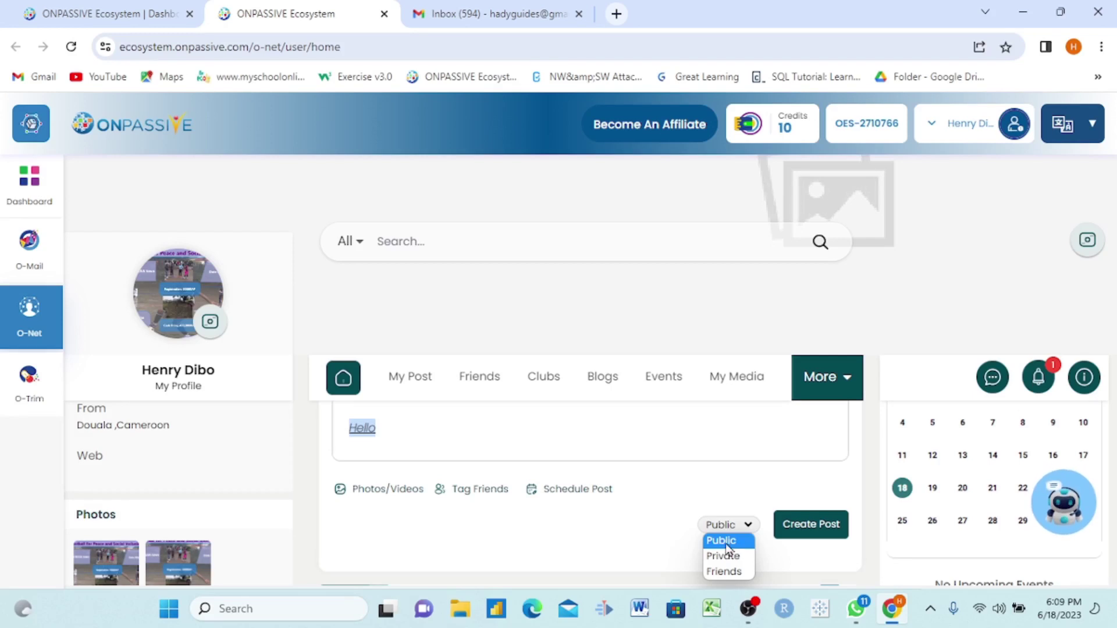
left_click(753, 531)
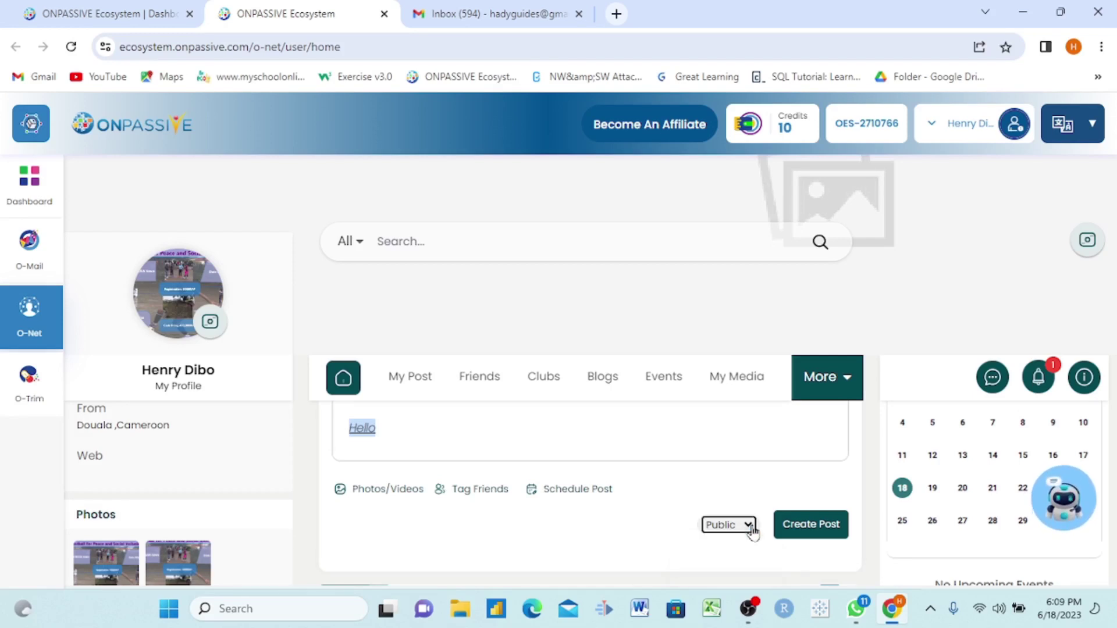
left_click(819, 526)
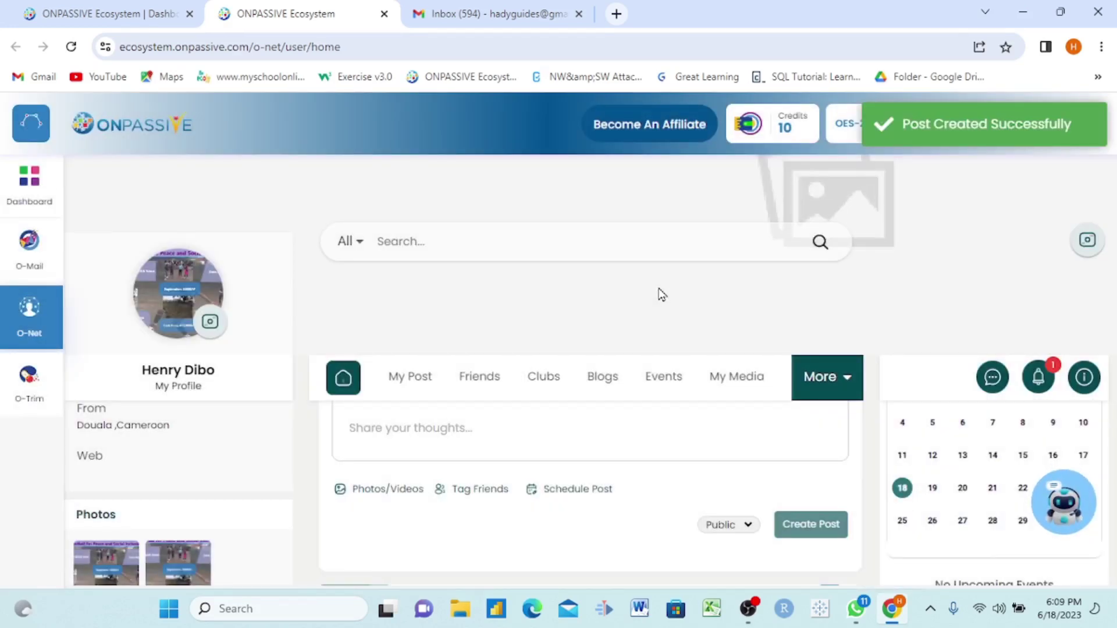
Give the Hello post a love (heart) reaction.
scroll(549, 461, "down", 3)
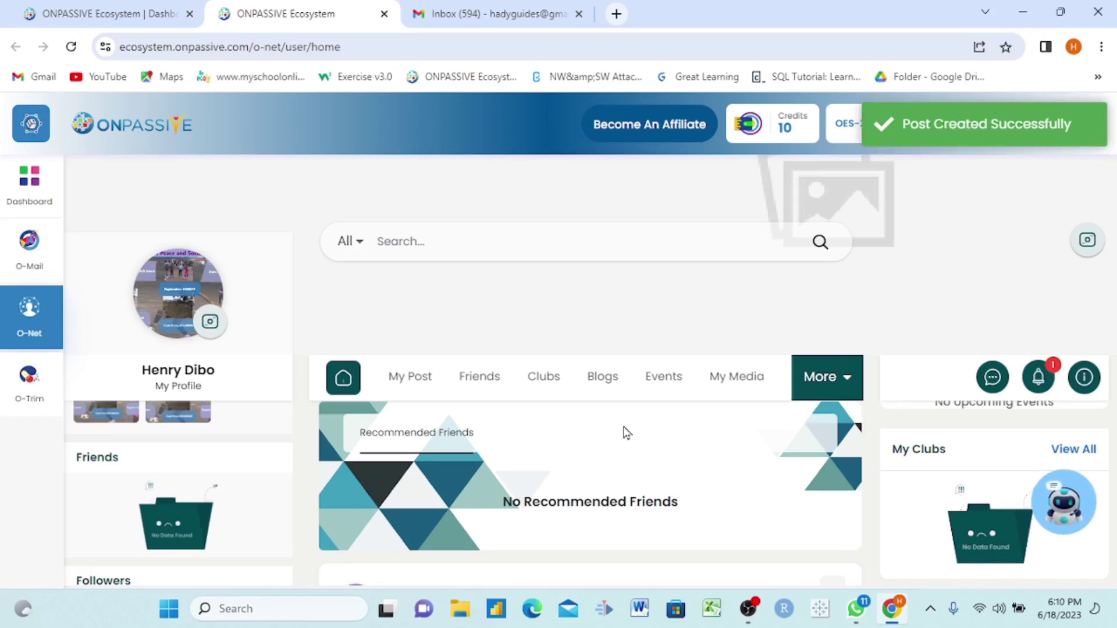
scroll(623, 434, "down", 3)
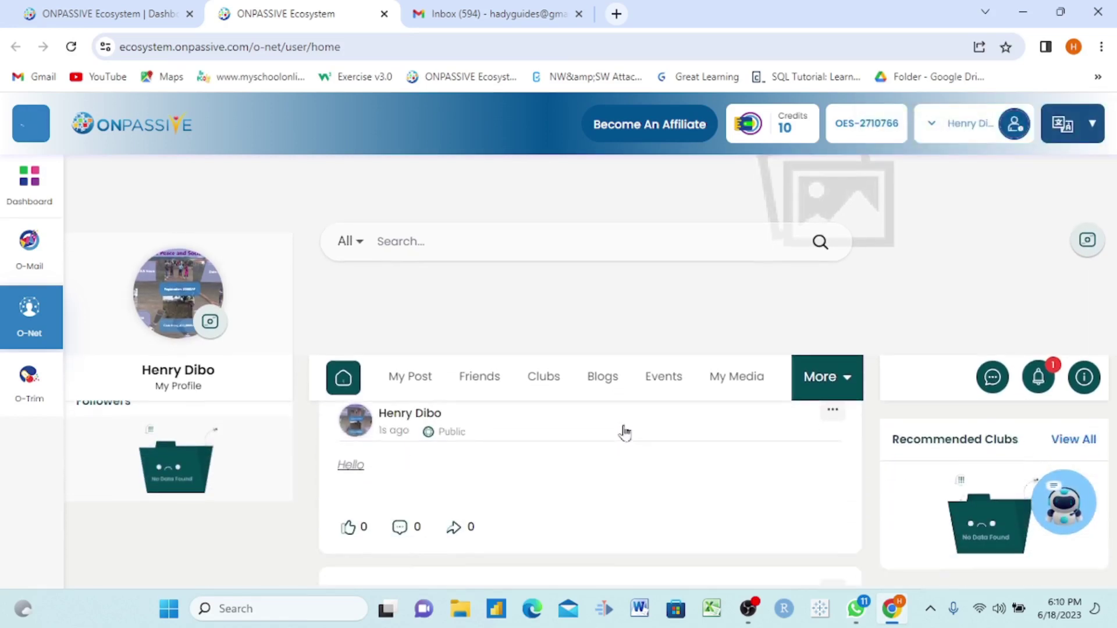
mouse_move(388, 442)
mouse_move(348, 527)
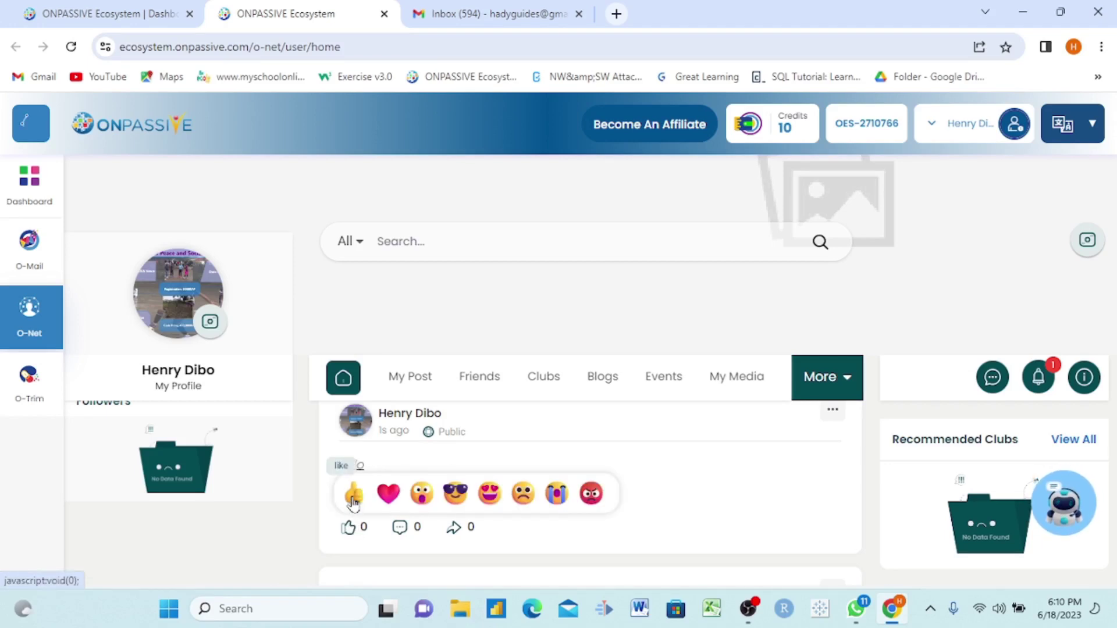
left_click(354, 500)
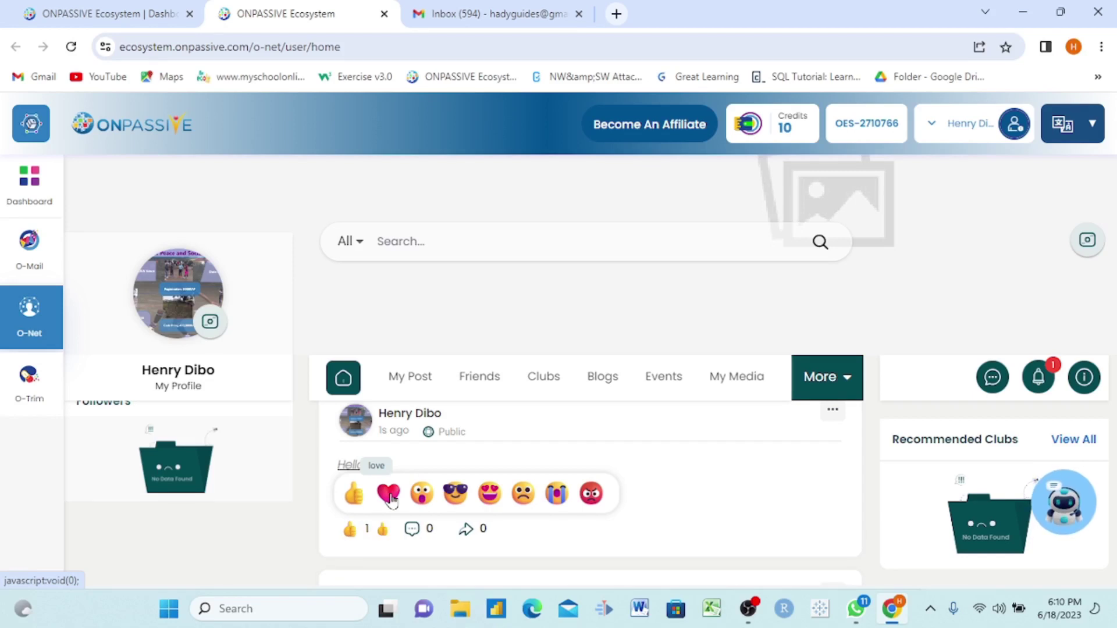
left_click(390, 496)
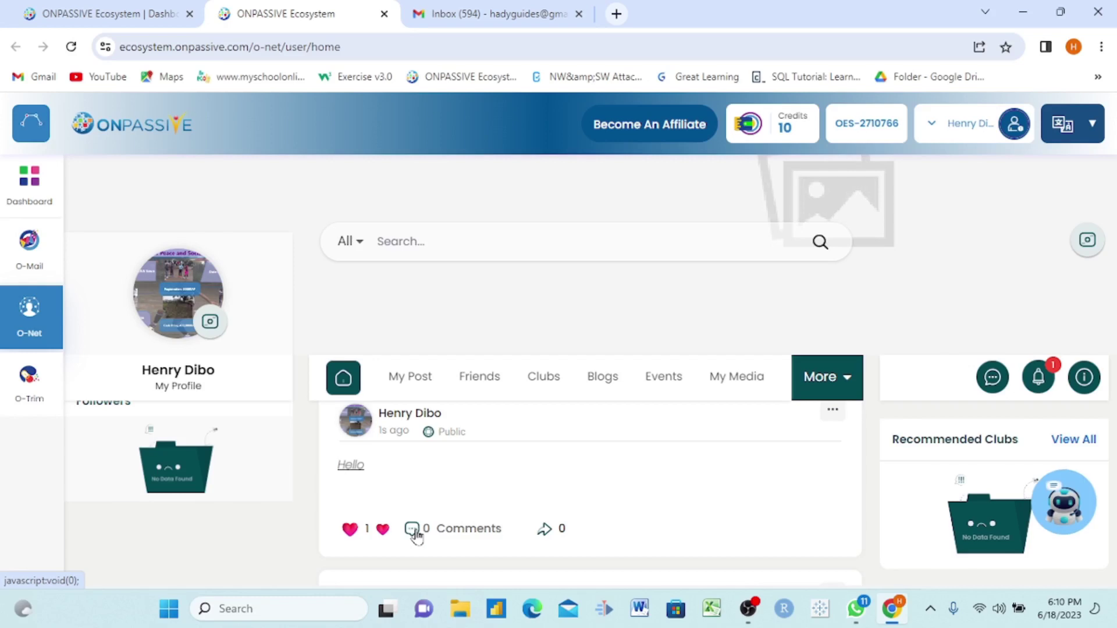
Open the comment box under the Hello post and type 'woW'.
left_click(413, 531)
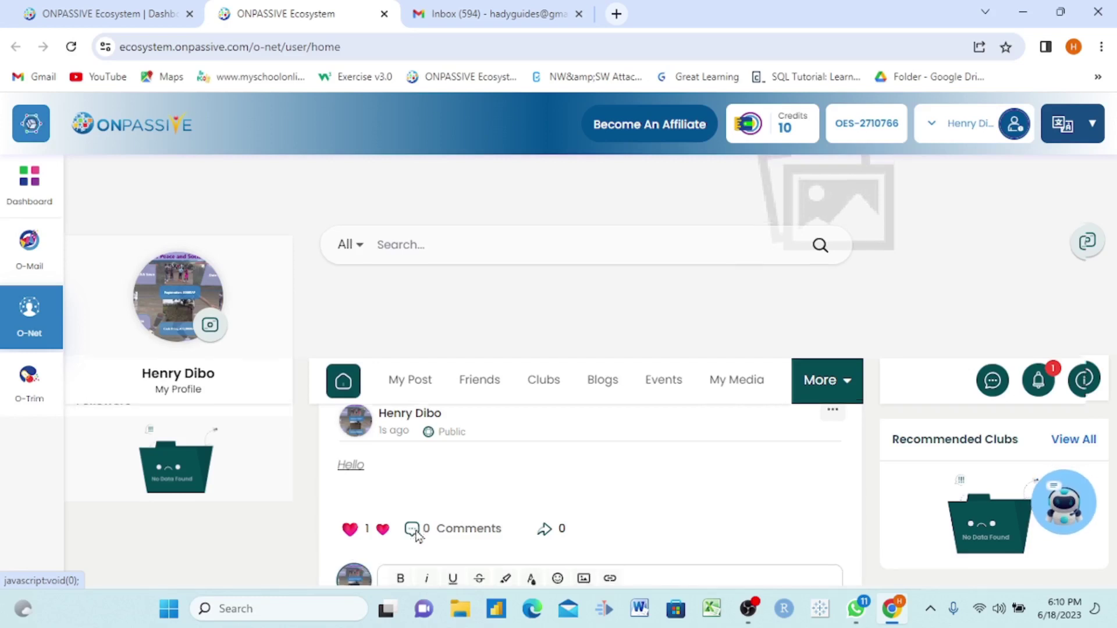
scroll(415, 527, "down", 2)
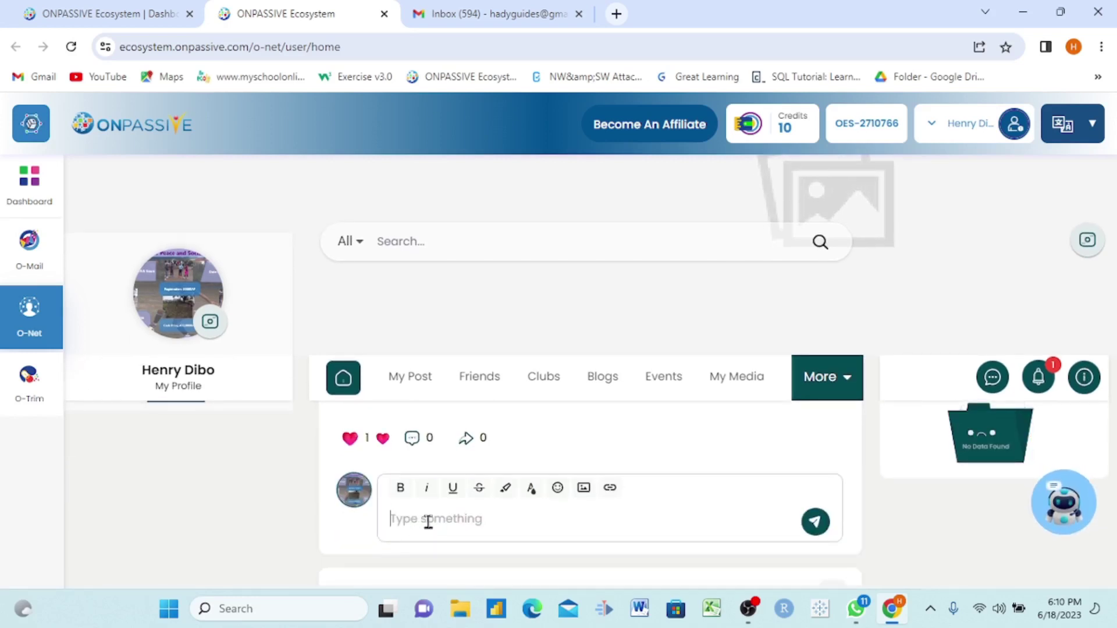
left_click(428, 522)
type("wo")
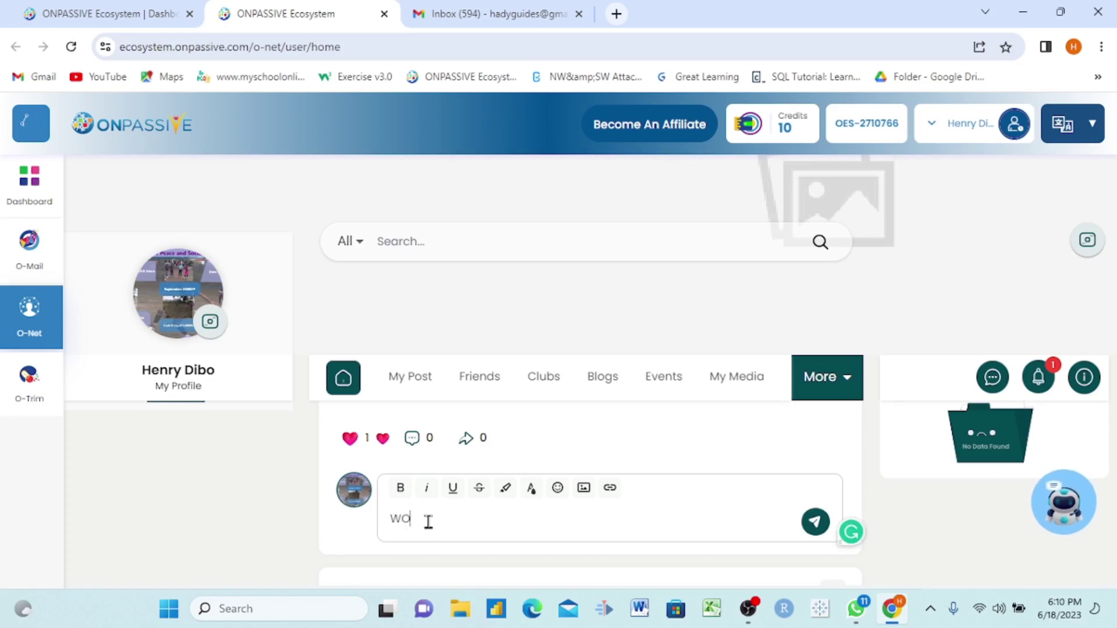
type("W")
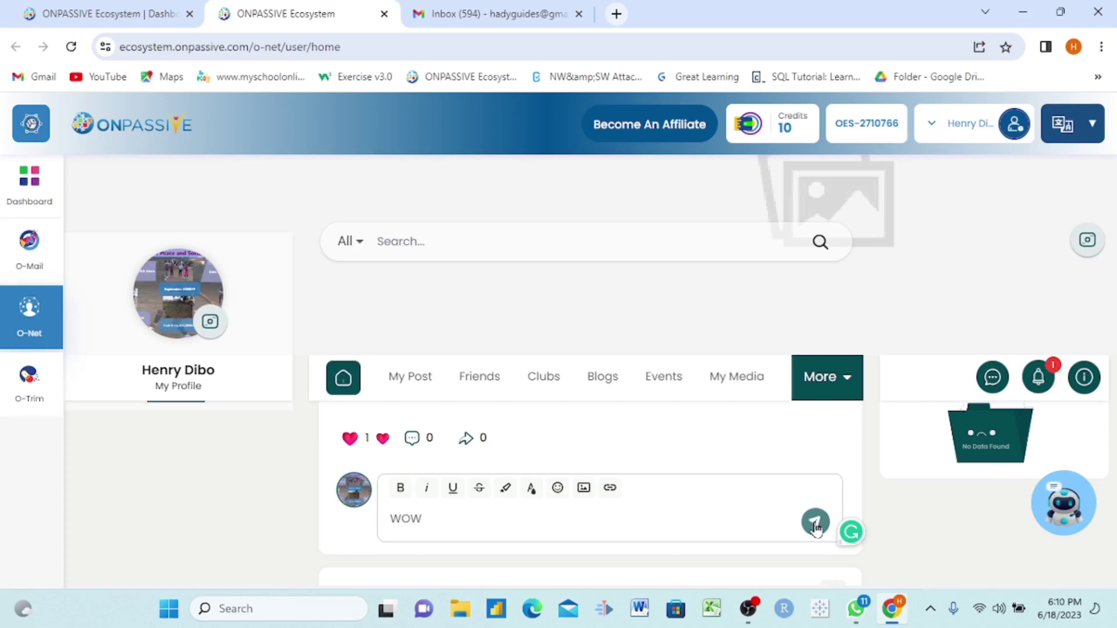
Send the 'WOW' comment so the Hello post shows a comment count of 1.
left_click(817, 522)
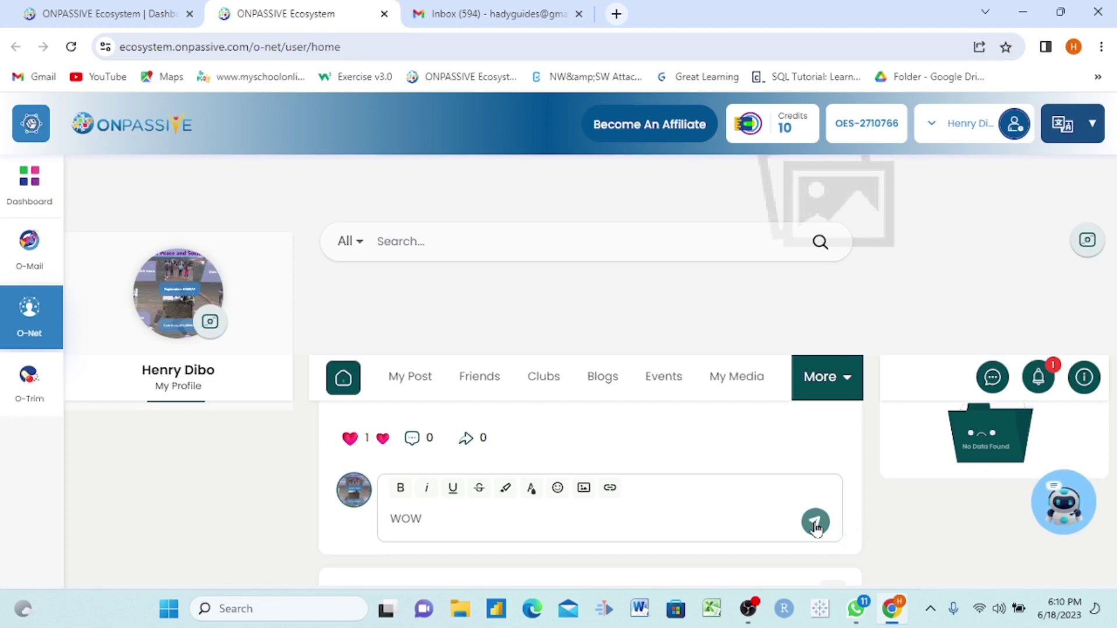
left_click(815, 521)
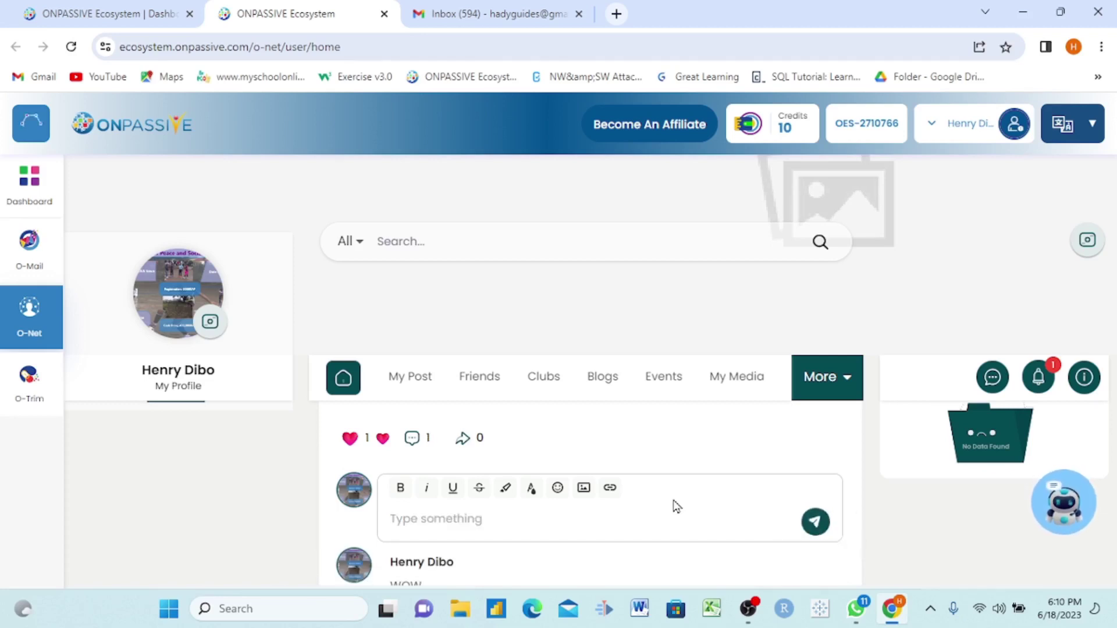
scroll(675, 506, "down", 1)
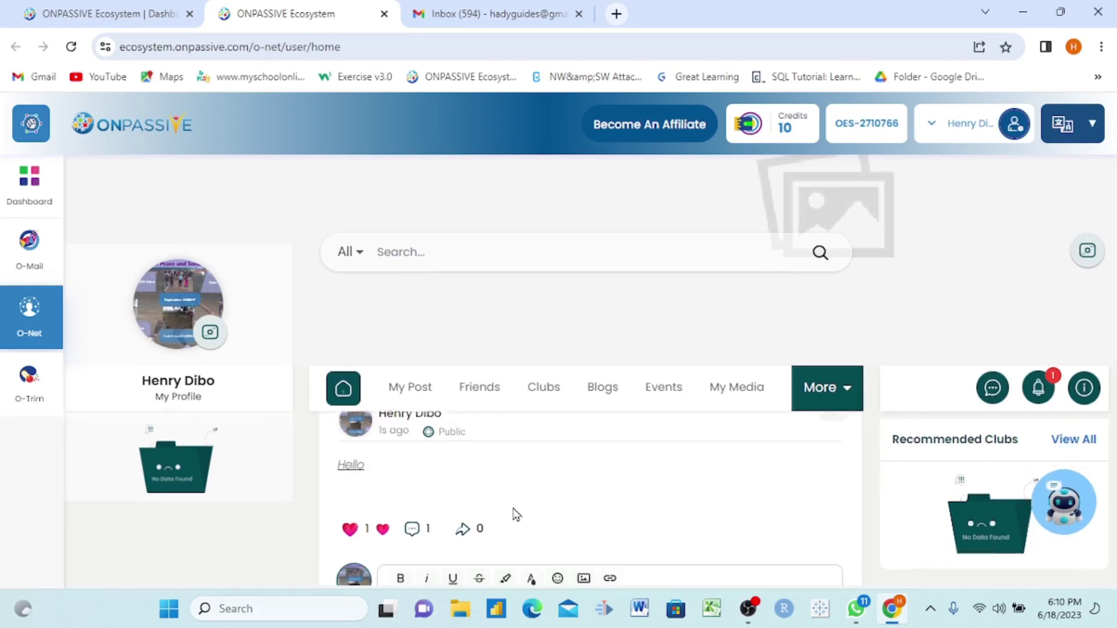
scroll(512, 515, "down", 3)
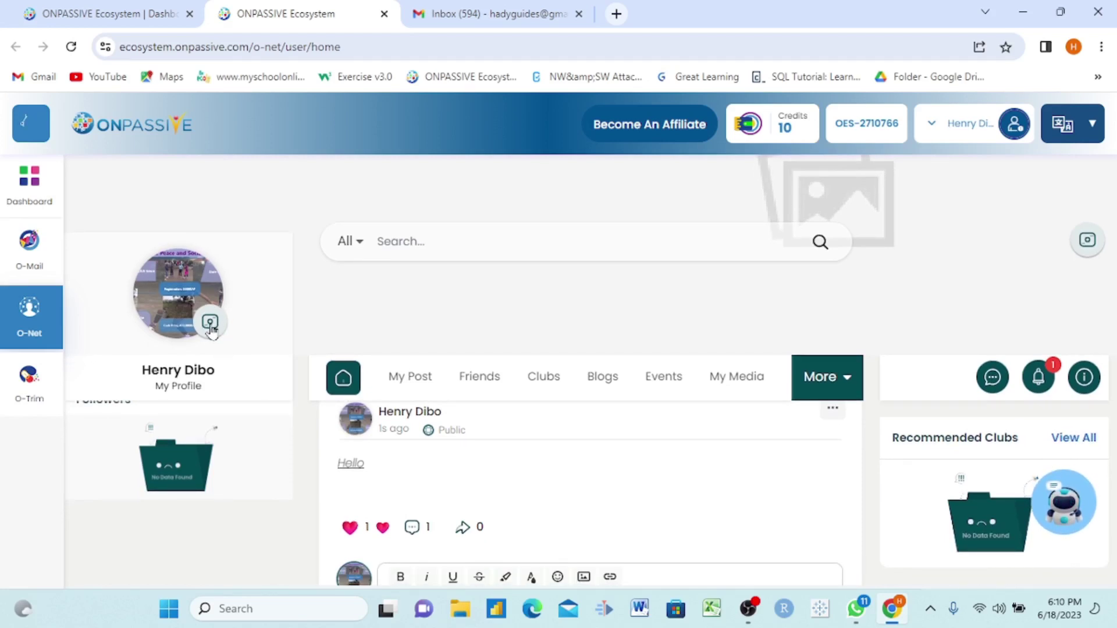
Open and dismiss the profile photo options, then scroll the feed to the Dubai metro station blog.
left_click(210, 324)
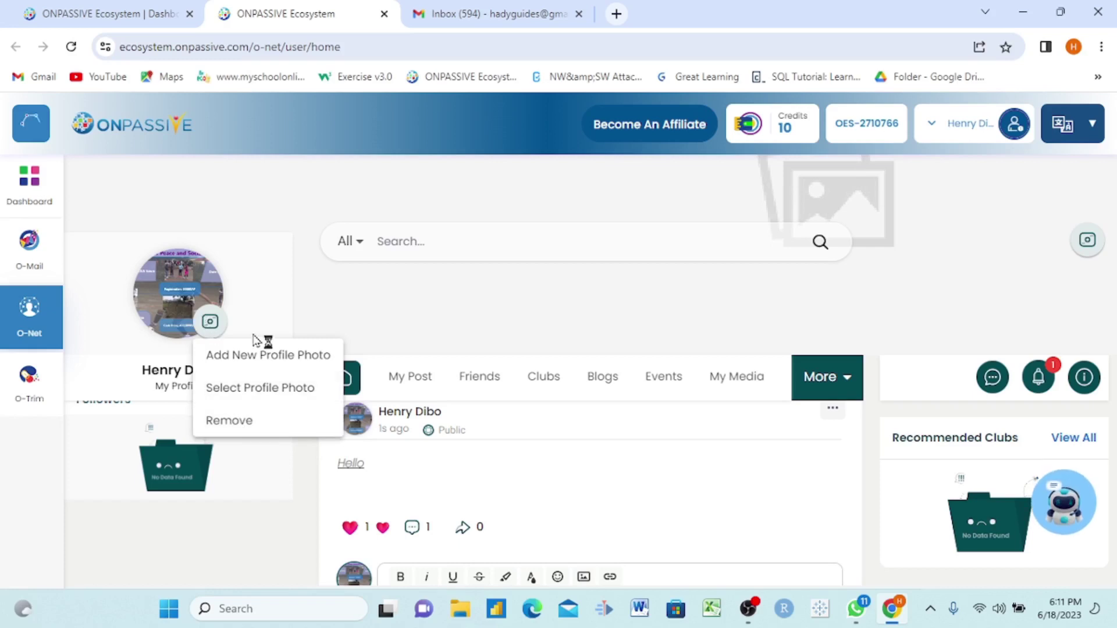
left_click(325, 299)
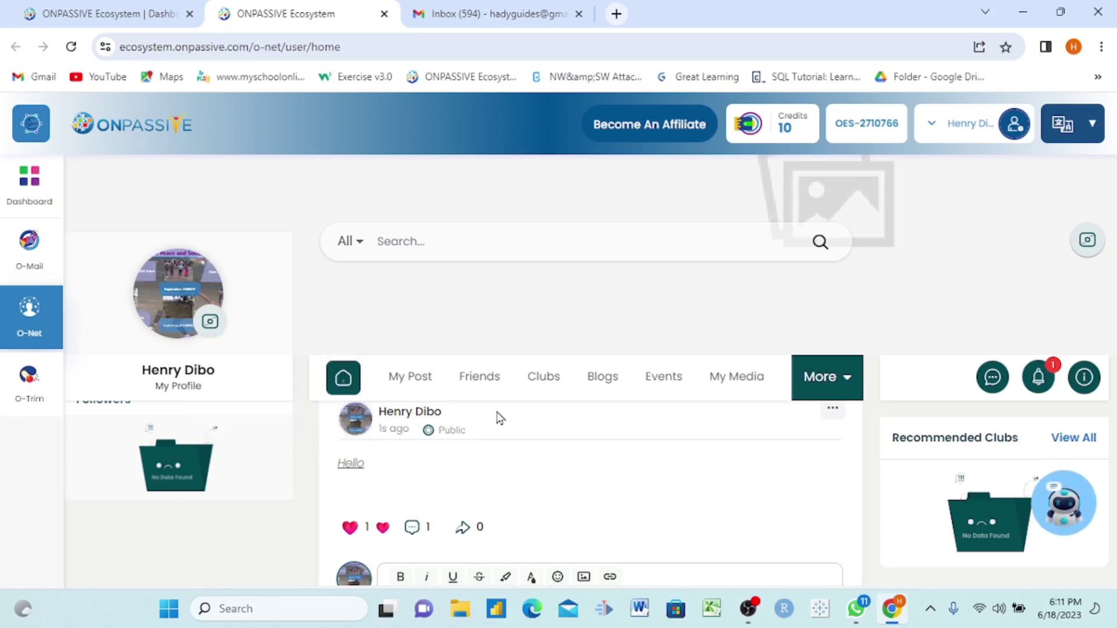
scroll(551, 439, "down", 2)
scroll(553, 440, "down", 3)
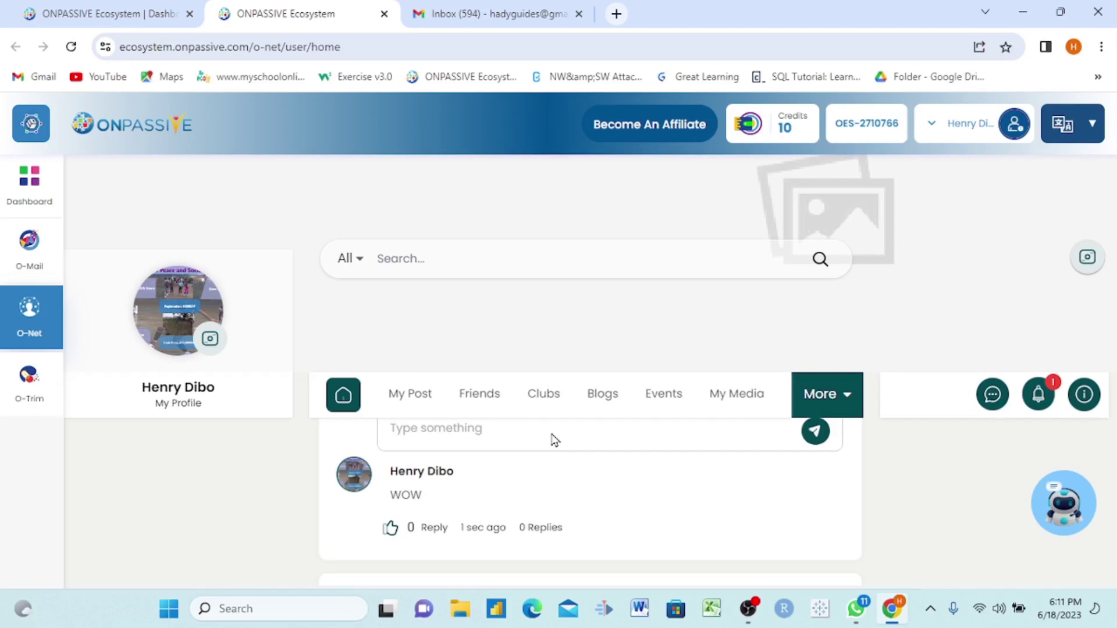
scroll(553, 441, "down", 2)
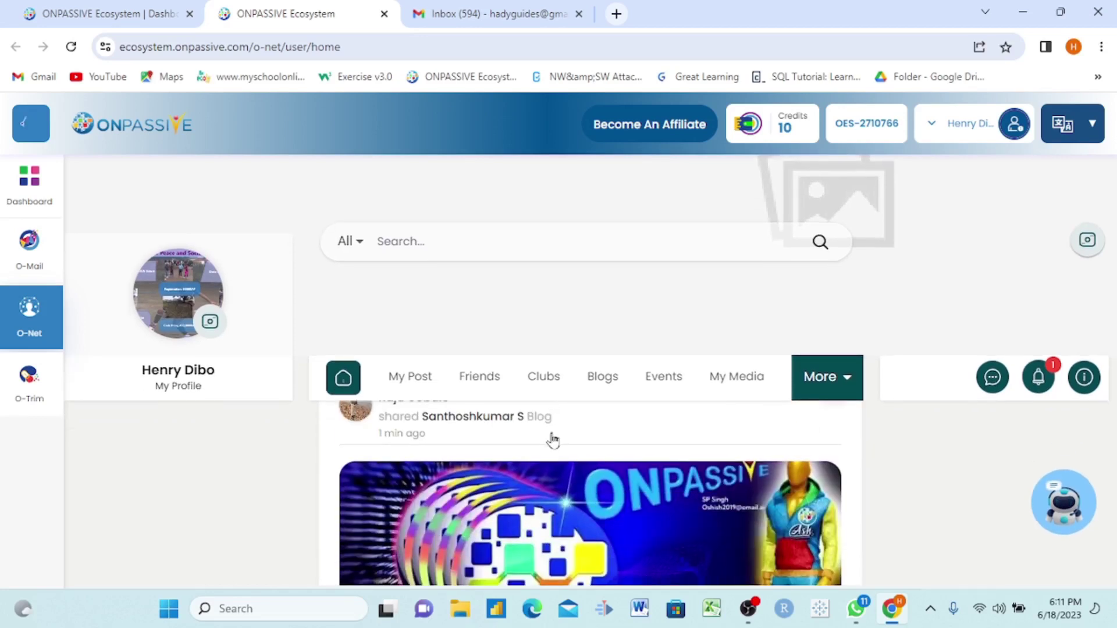
scroll(553, 440, "down", 1)
scroll(553, 440, "down", 2)
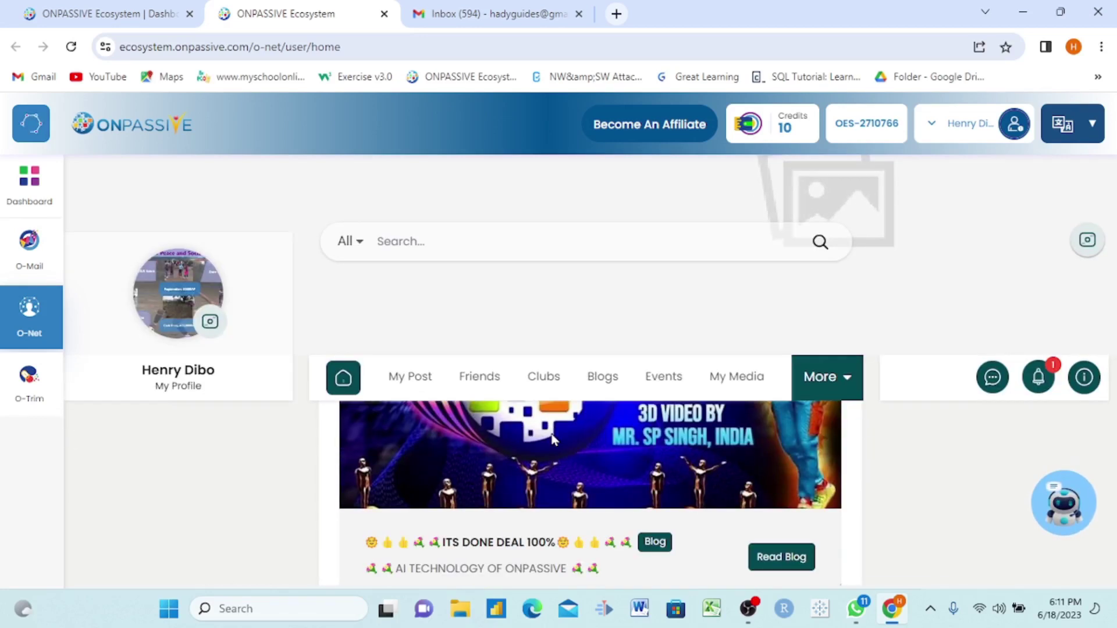
scroll(553, 440, "down", 3)
scroll(553, 441, "down", 3)
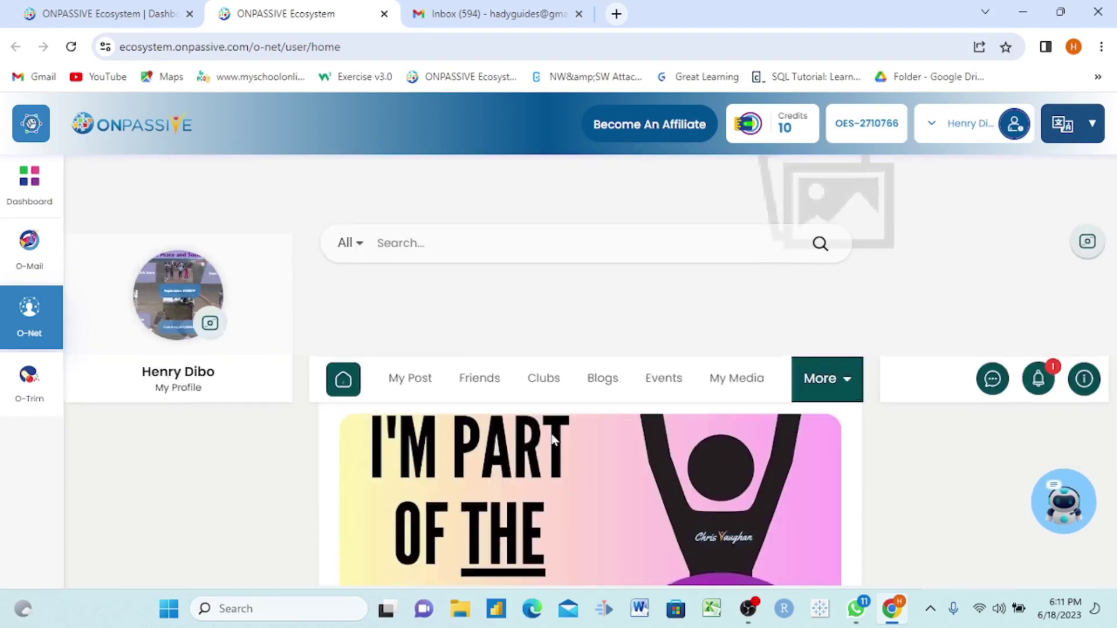
scroll(553, 441, "down", 3)
scroll(553, 440, "down", 2)
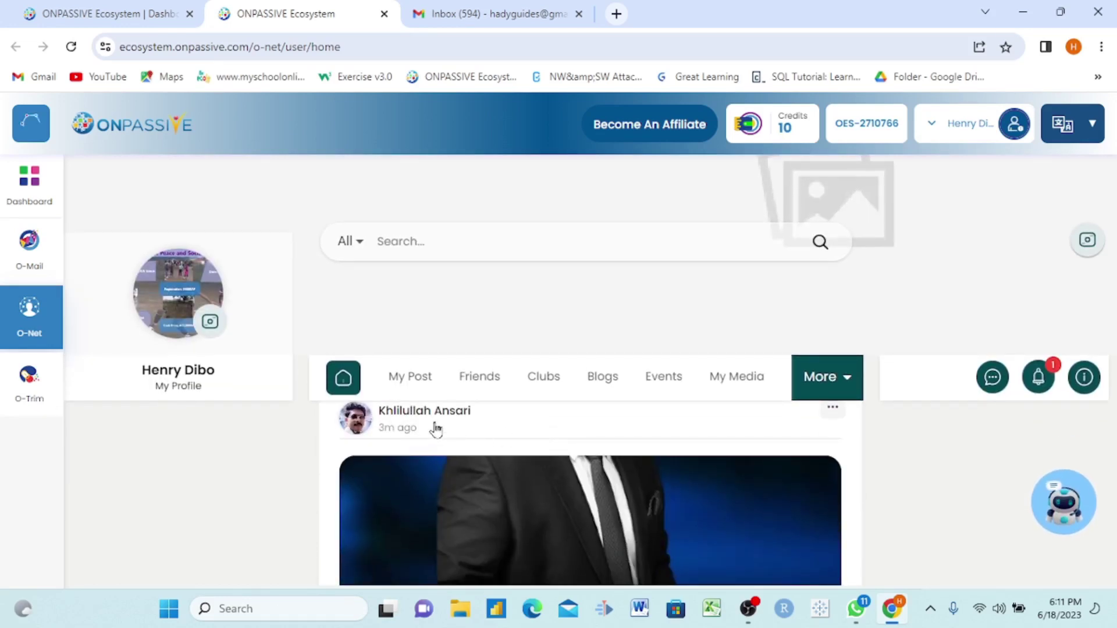
scroll(558, 488, "down", 2)
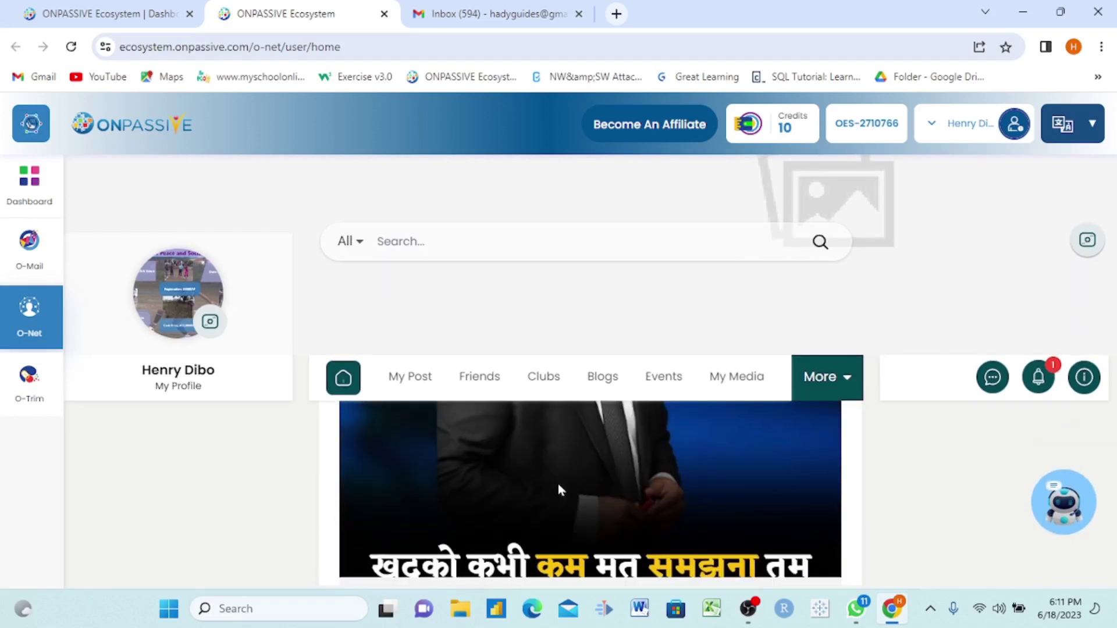
scroll(557, 483, "down", 3)
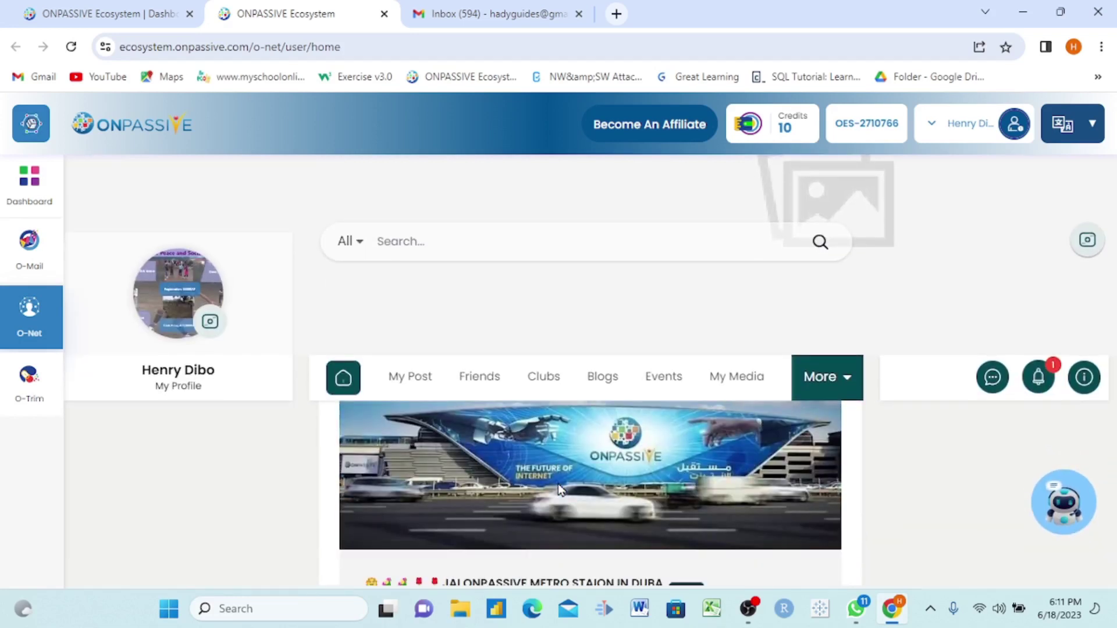
scroll(557, 483, "down", 3)
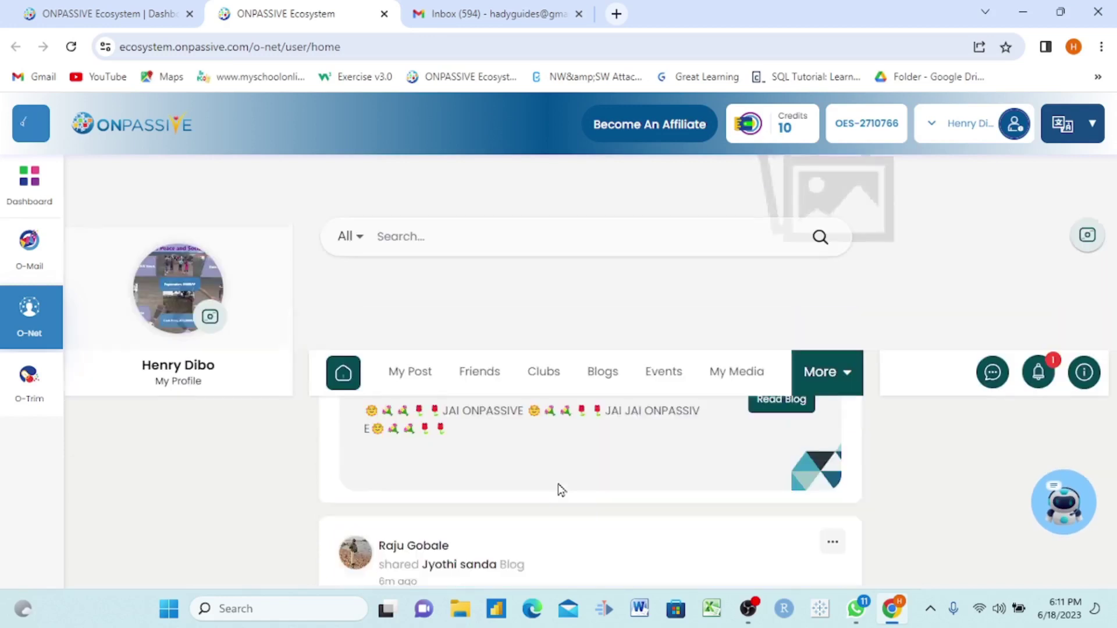
scroll(559, 489, "up", 1)
Open the Dubai metro station blog with Read Blog and scroll to its one like, no comments.
left_click(774, 472)
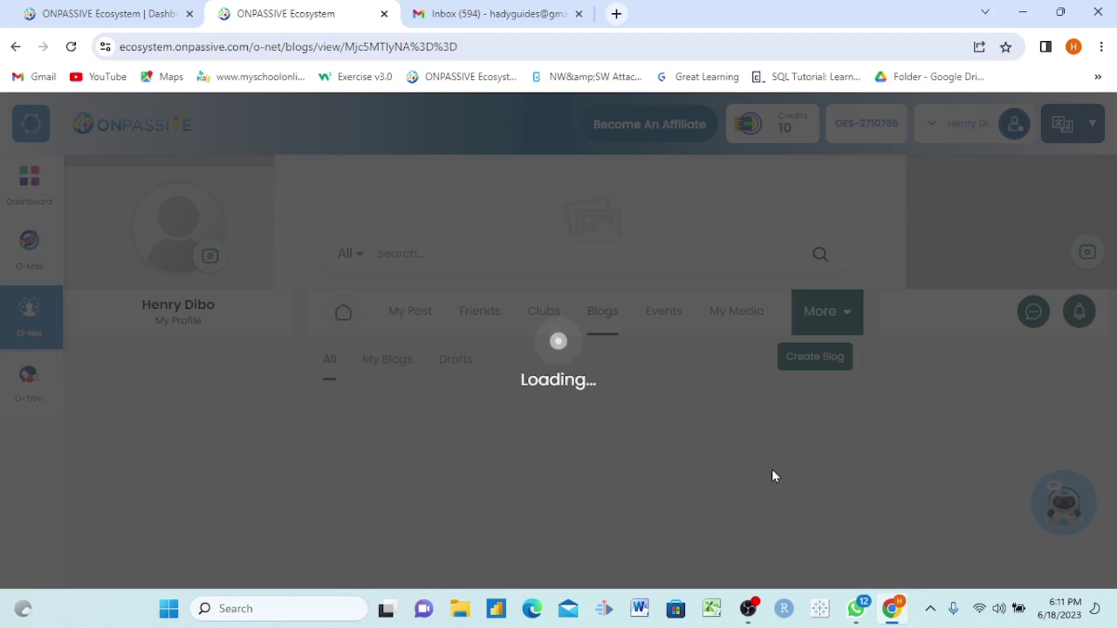
scroll(775, 474, "down", 2)
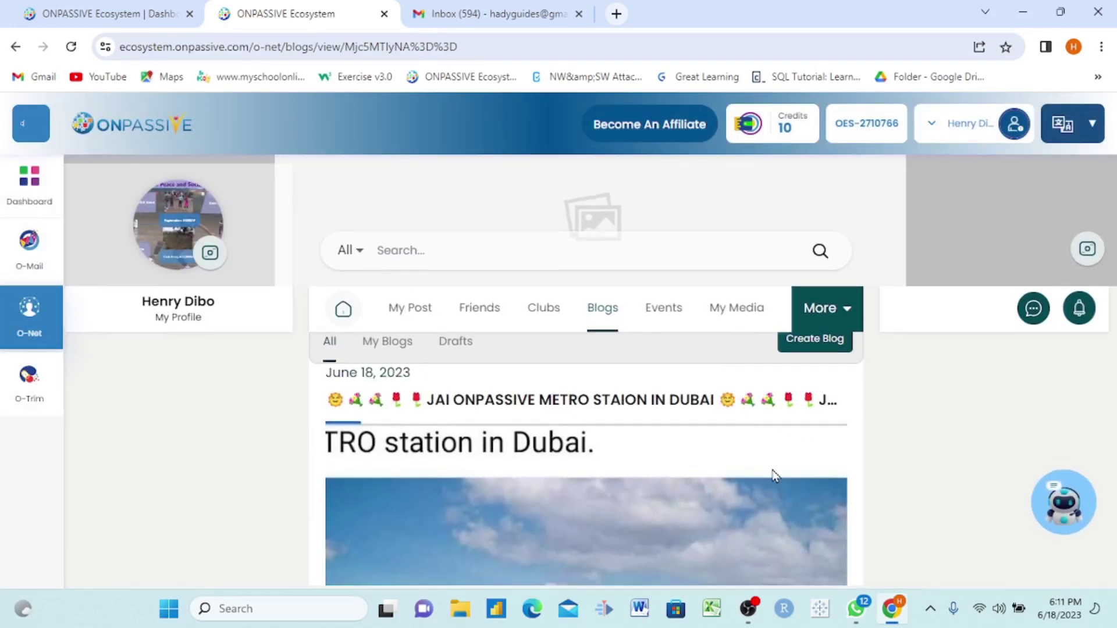
scroll(774, 475, "down", 5)
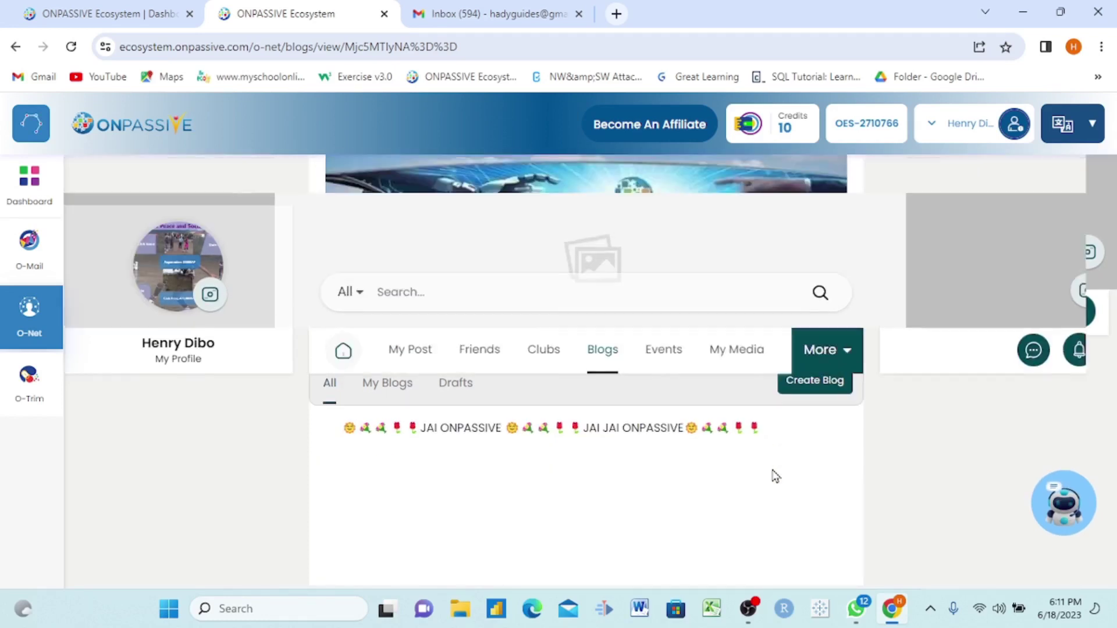
scroll(774, 475, "down", 3)
scroll(775, 475, "up", 5)
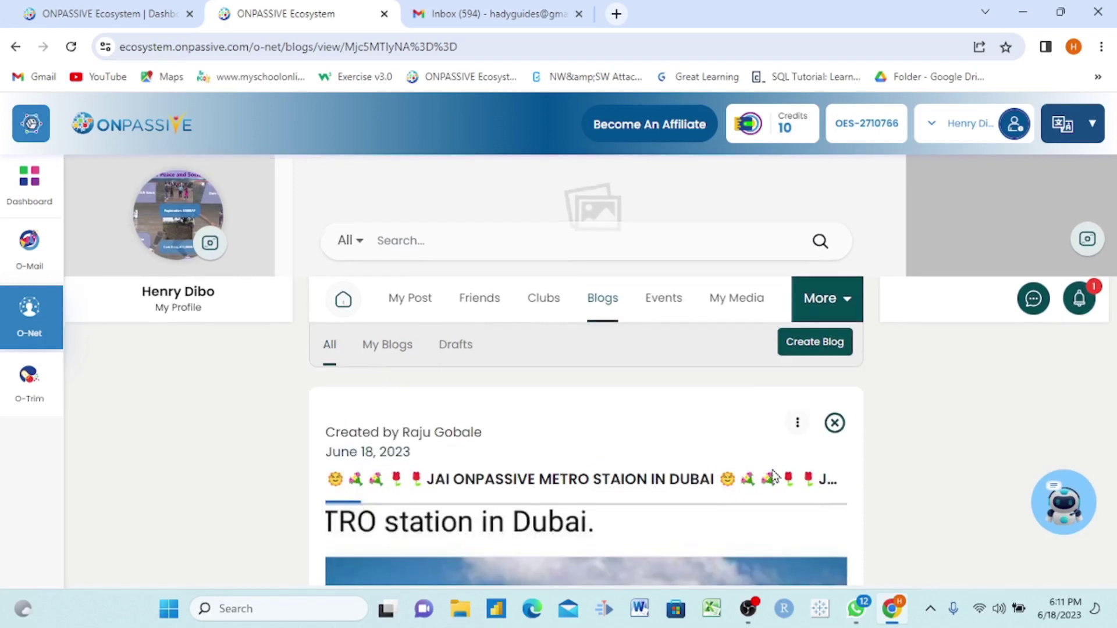
scroll(775, 475, "up", 1)
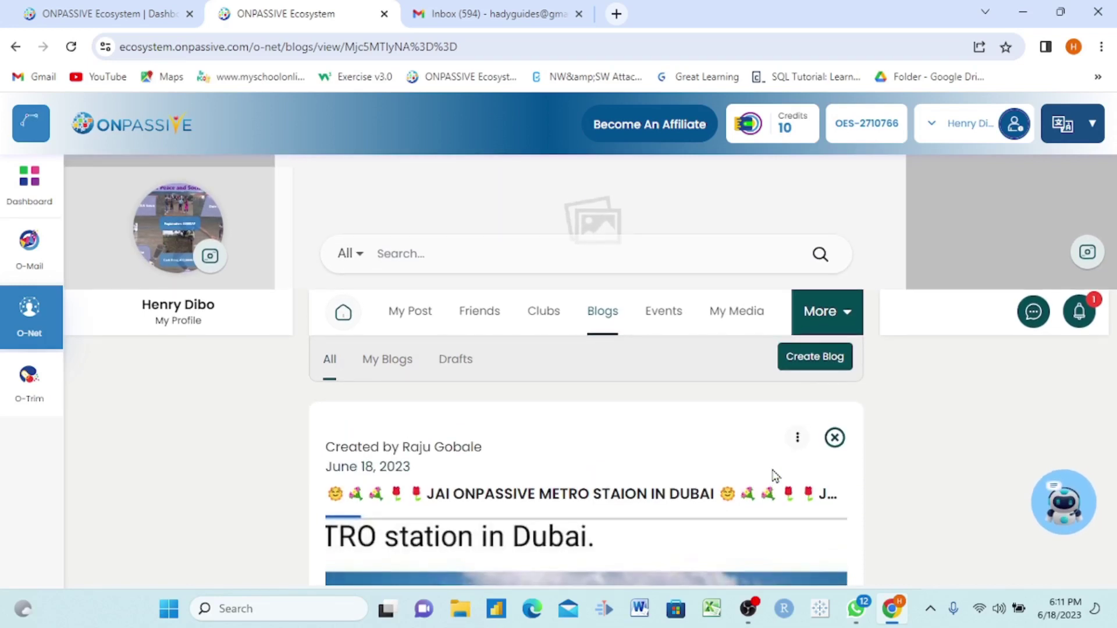
scroll(775, 475, "up", 3)
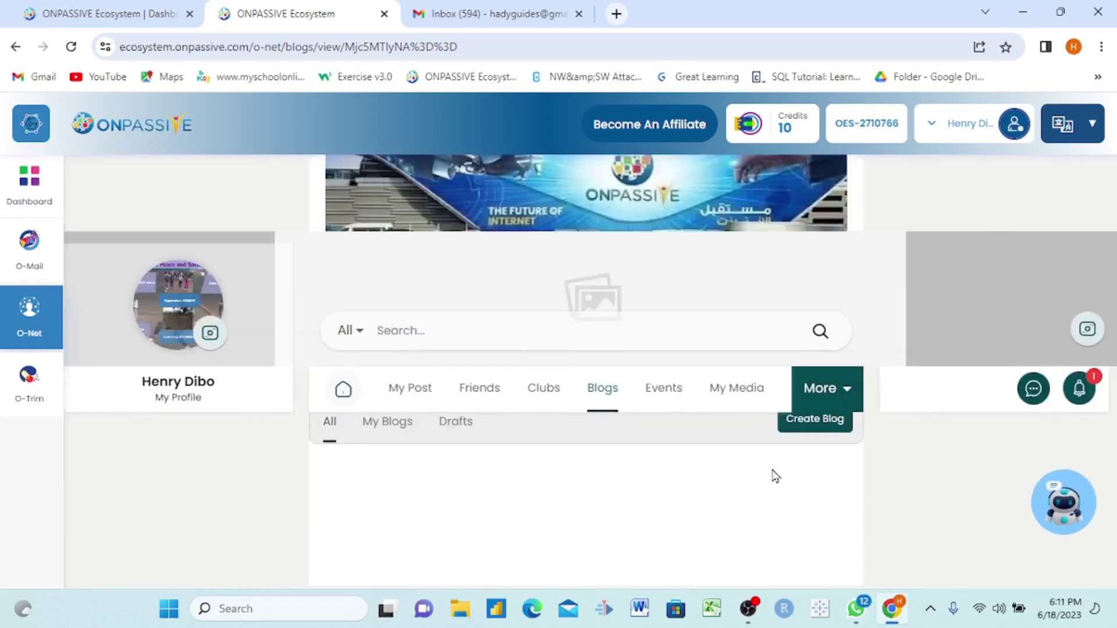
scroll(774, 475, "down", 3)
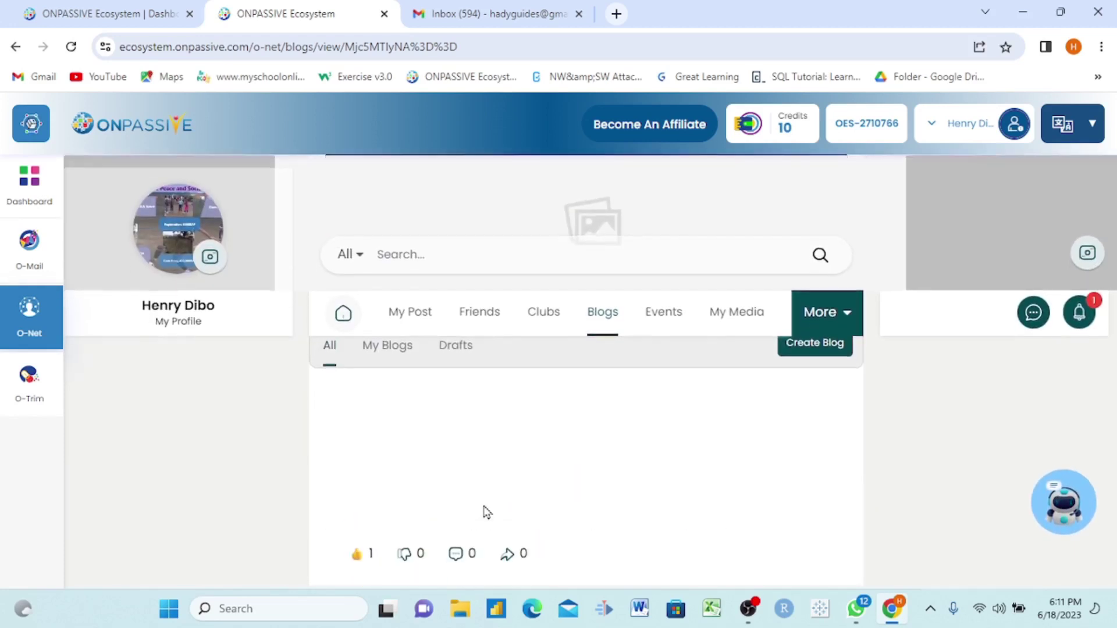
scroll(488, 512, "down", 3)
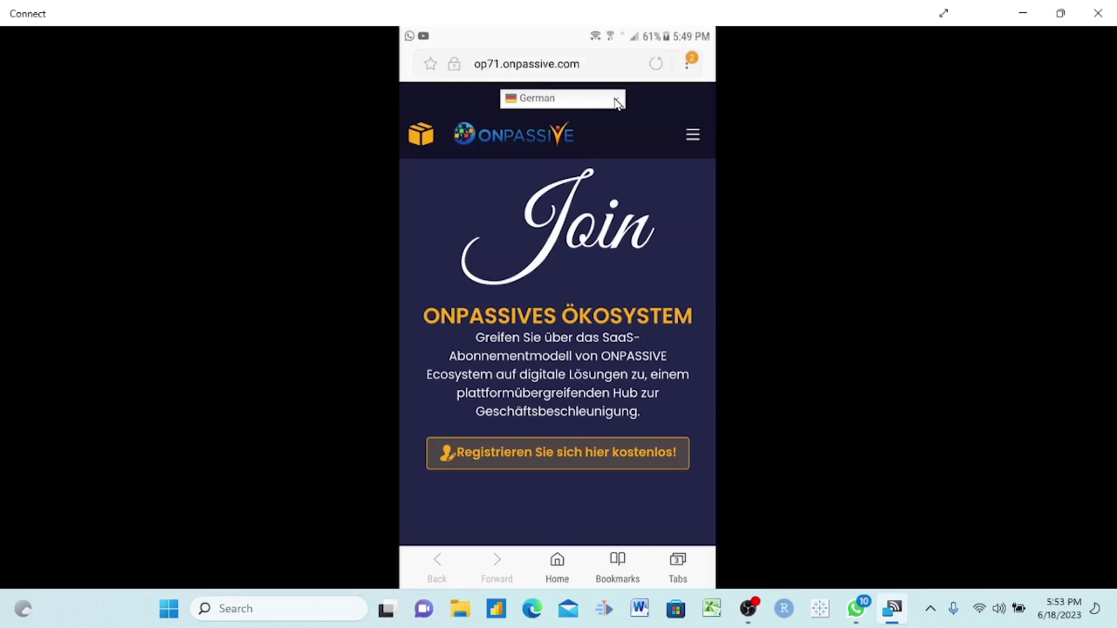
Switch the mirrored sign-up page language to French, then to English.
left_click(617, 102)
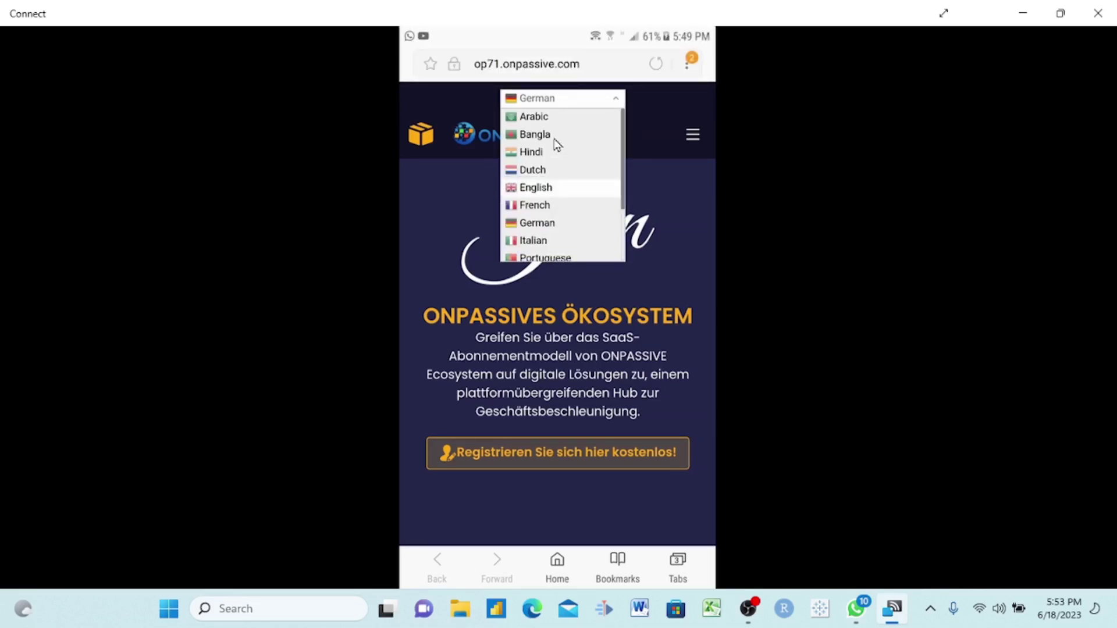
left_click(542, 206)
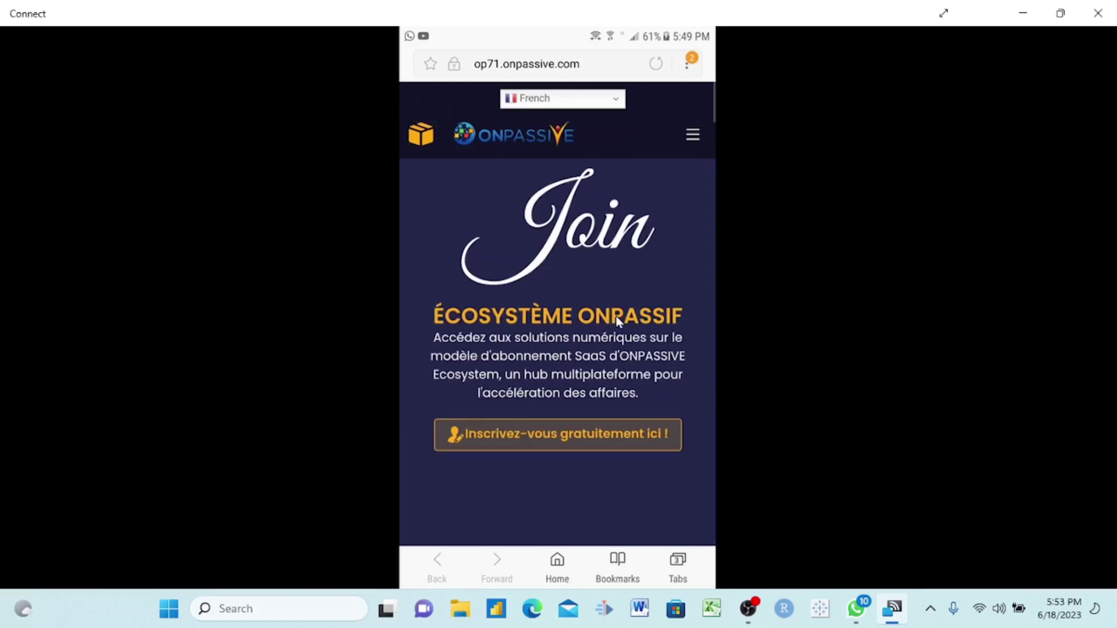
left_click(616, 102)
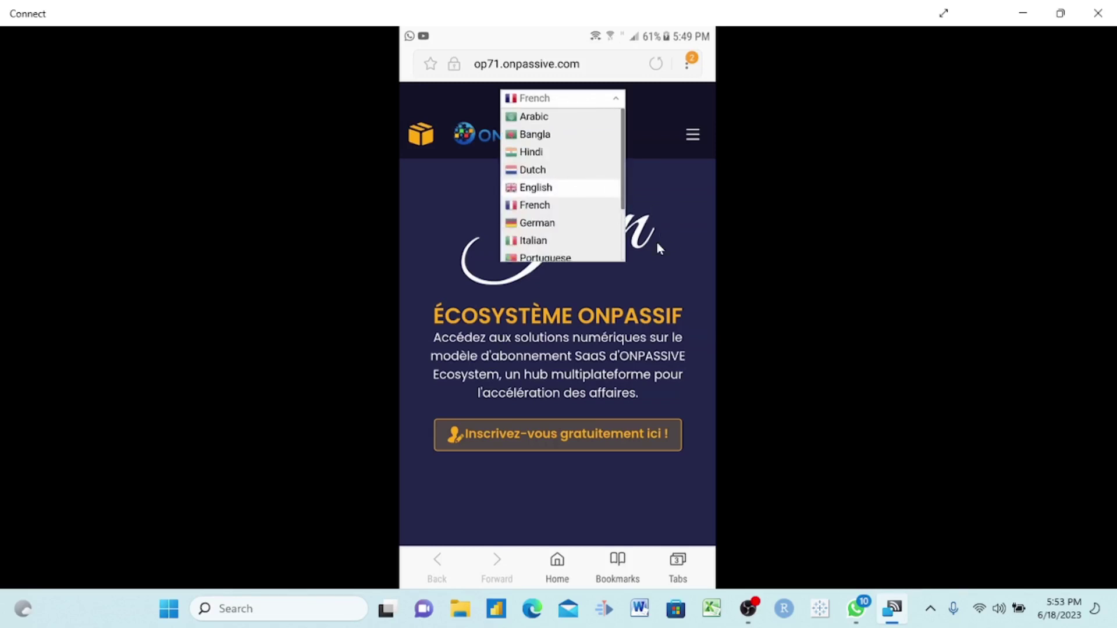
left_click(545, 187)
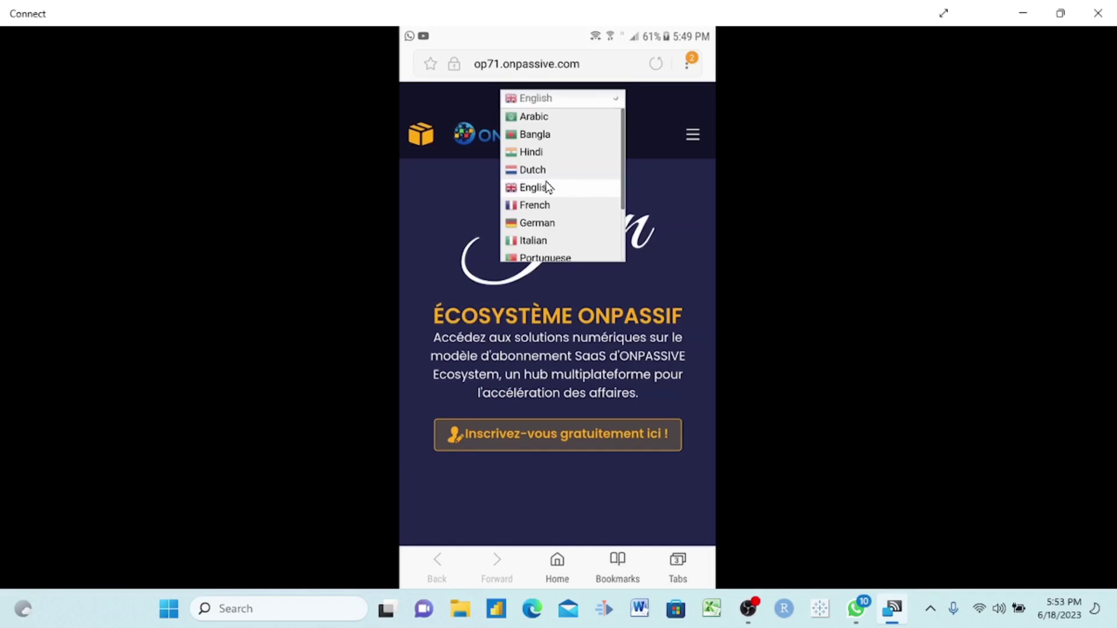